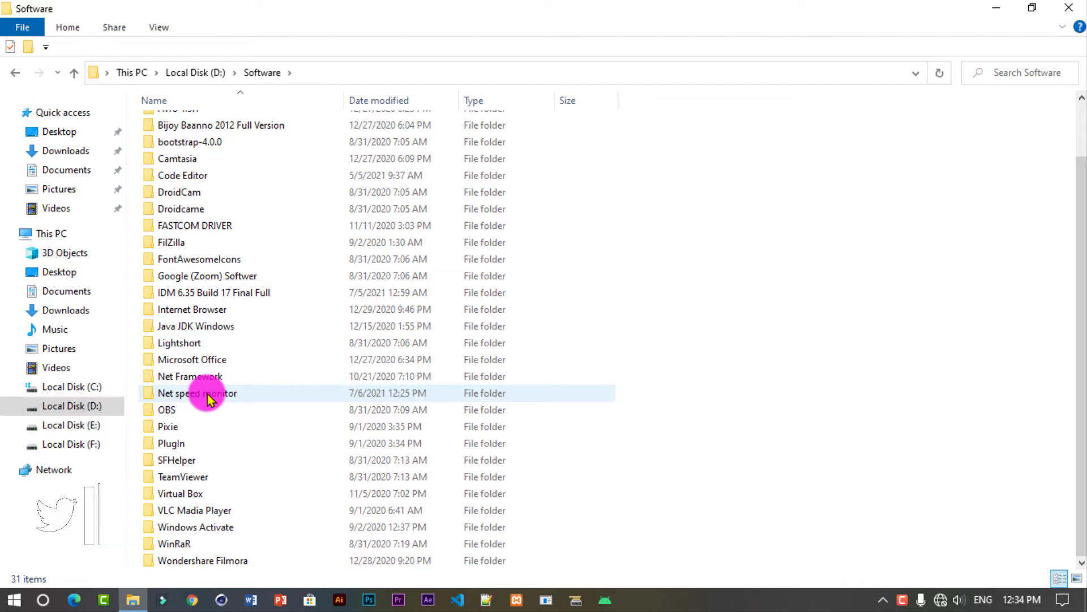
Open the Net speed monitor folder inside Software and look over the x64 and x86 setup files
double_click(222, 394)
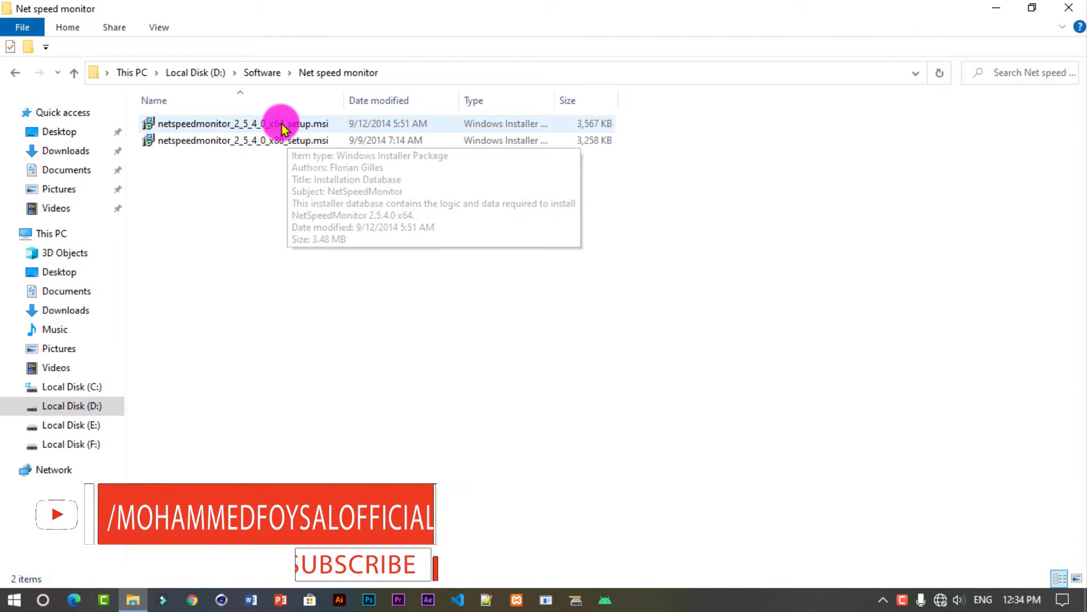
left_click(288, 142)
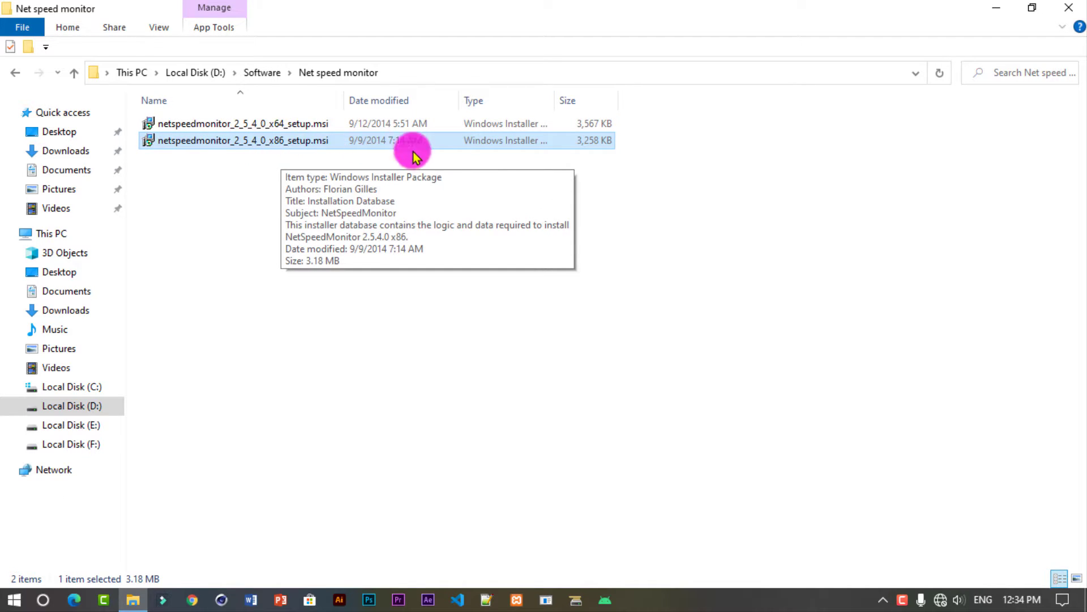
left_click(626, 159)
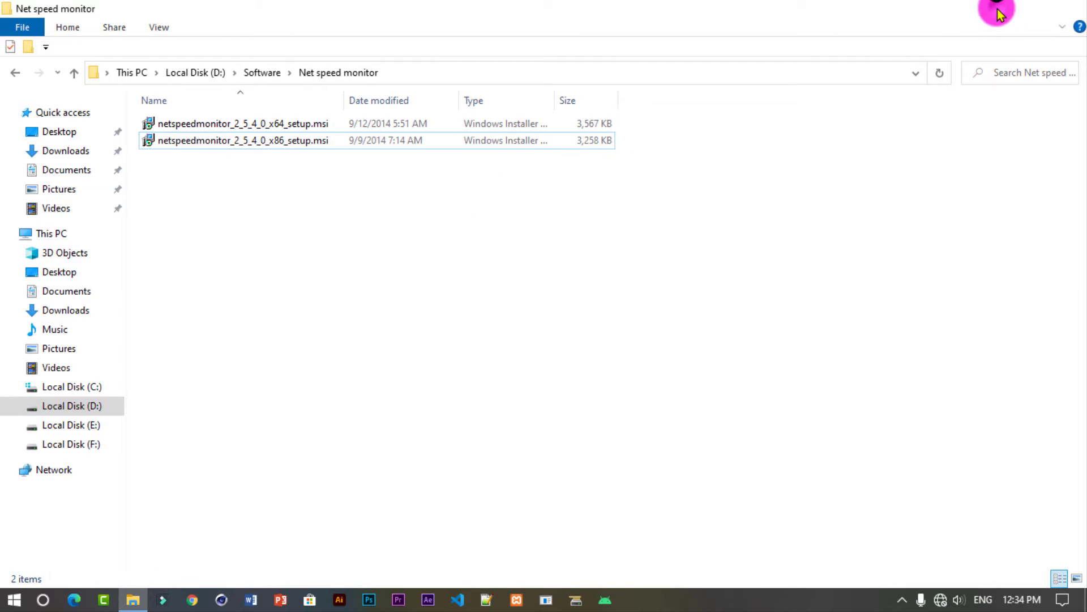
Check the PC's system type in its device specifications to determine which installer version matches
left_click(998, 14)
right_click(16, 112)
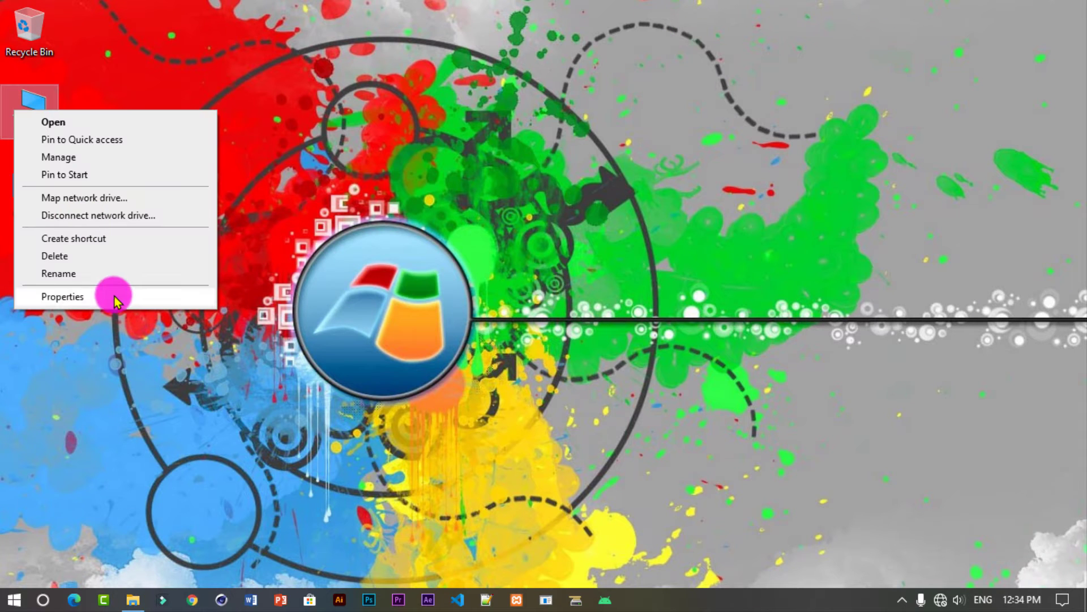
key("Escape")
right_click(37, 113)
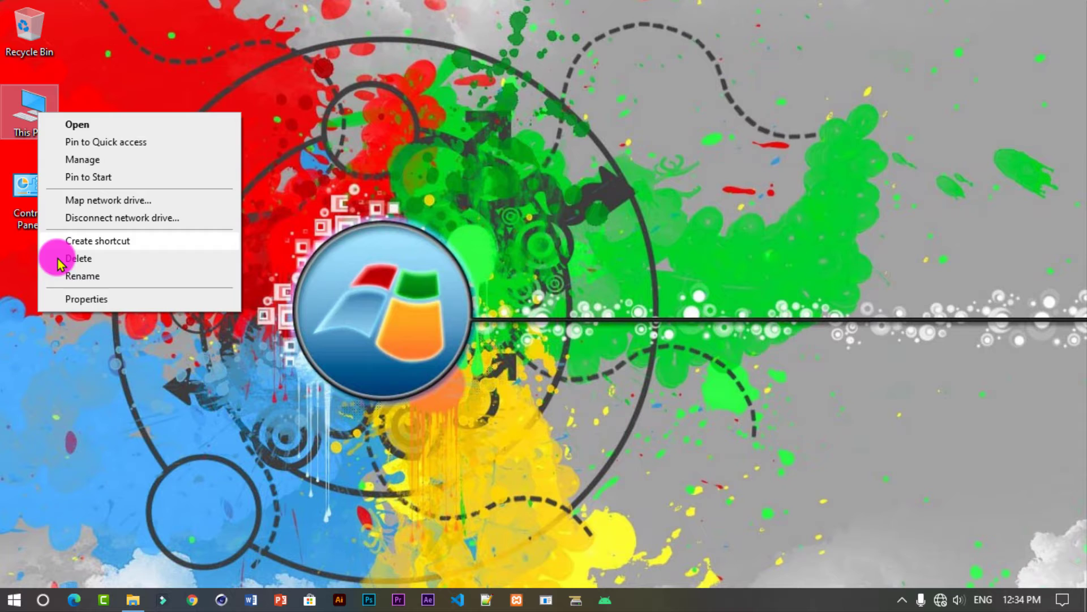
left_click(97, 298)
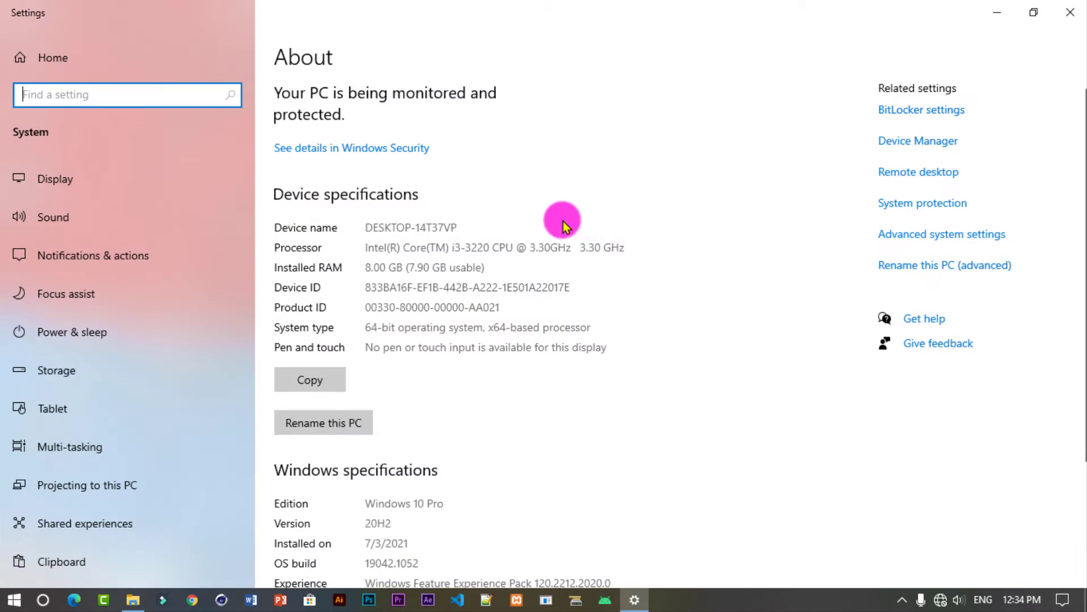
scroll(566, 227, "down", 4)
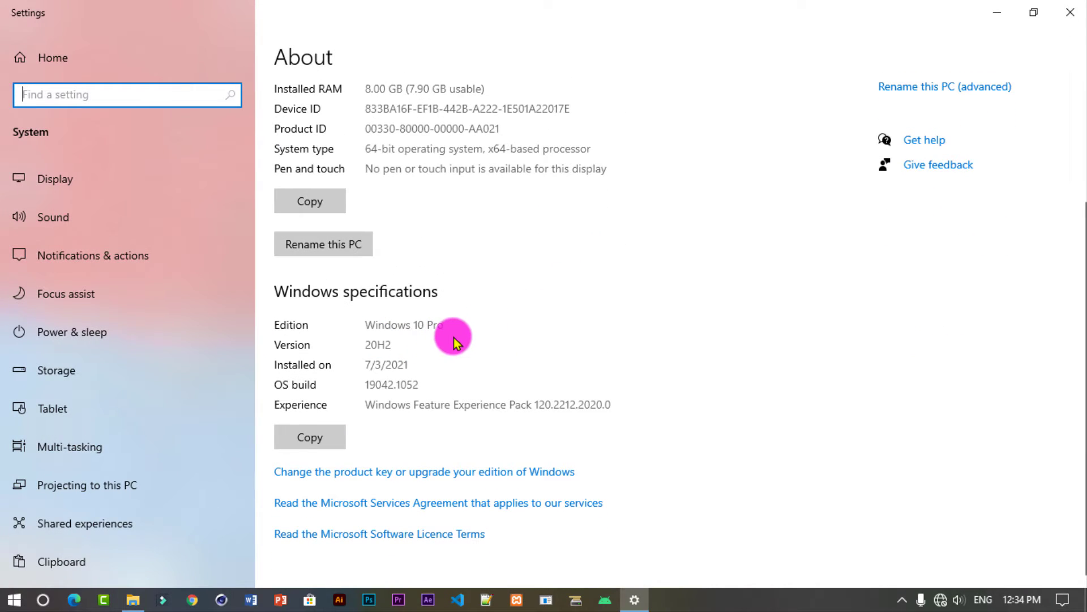
scroll(481, 335, "up", 3)
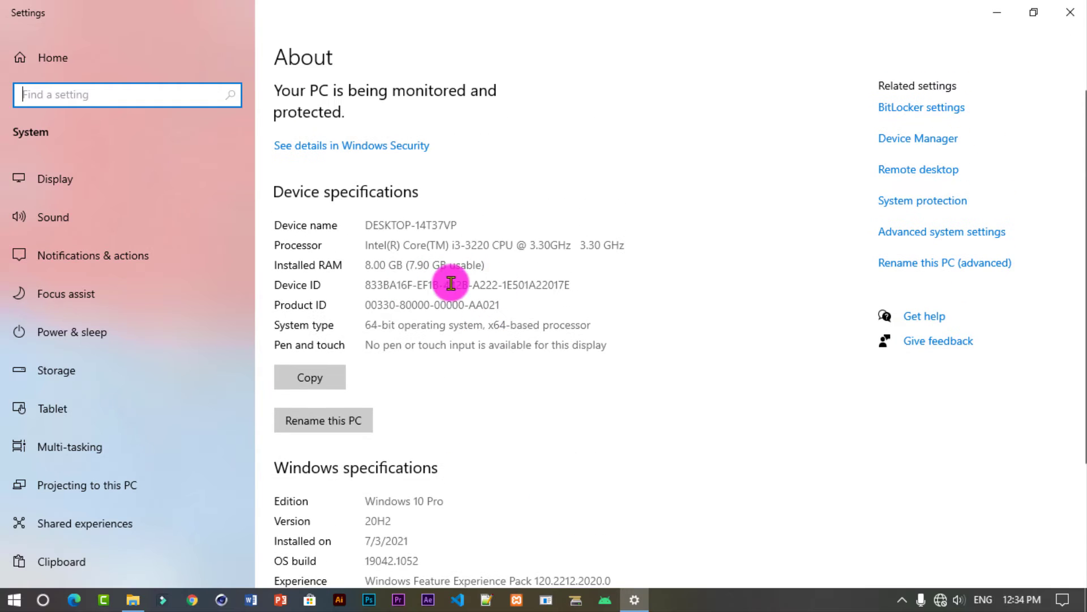
left_click_drag(367, 328, 626, 329)
left_click(666, 338)
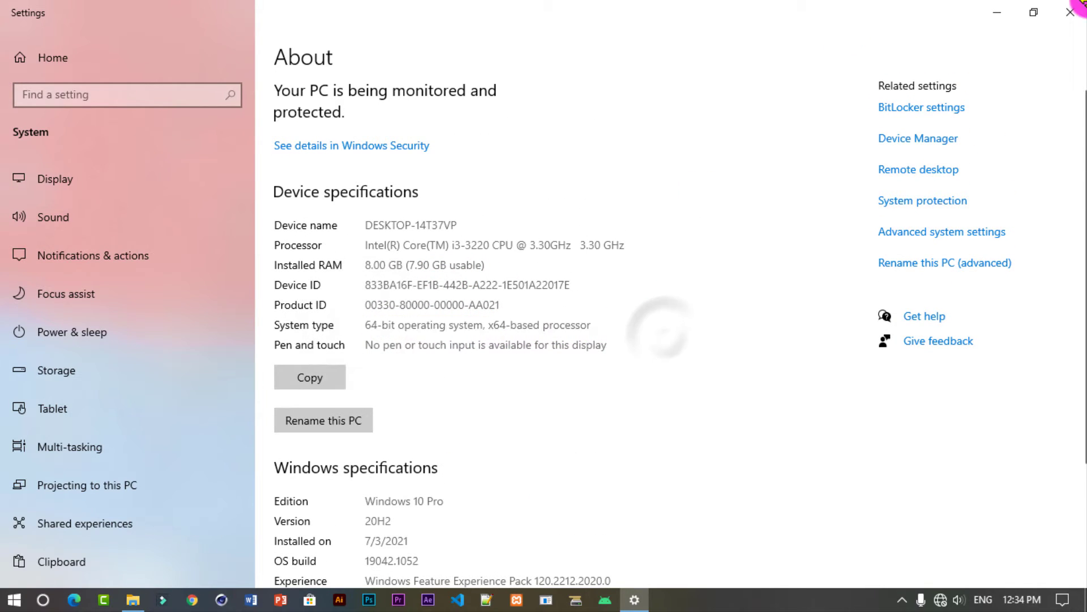
left_click(1070, 13)
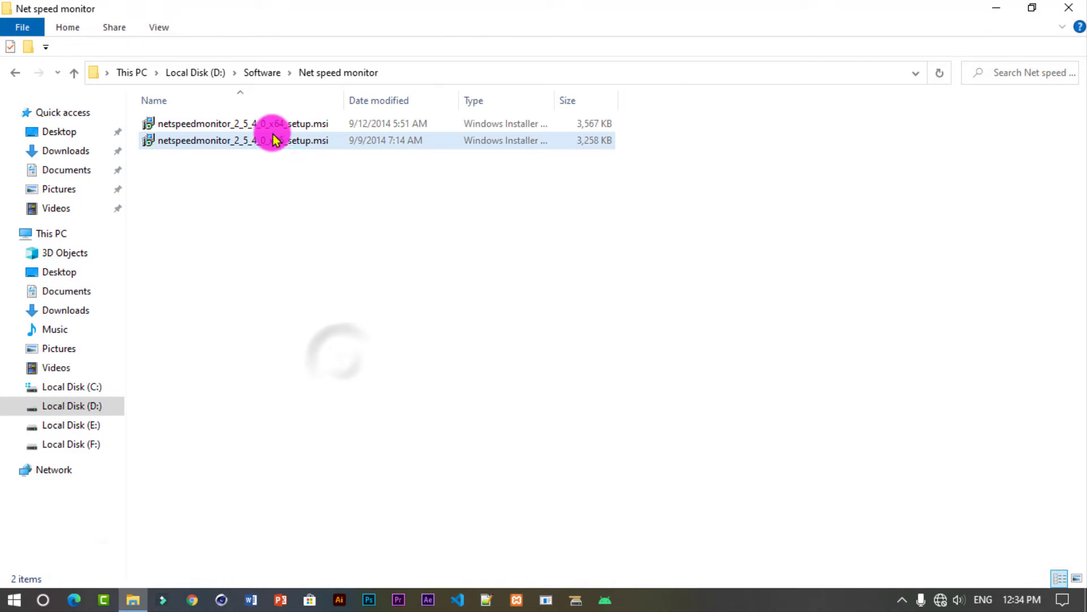
Set netspeedmonitor_2_5_4_0_x64_setup.msi to run in compatibility mode for Previous version of Windows for all users
left_click(291, 124)
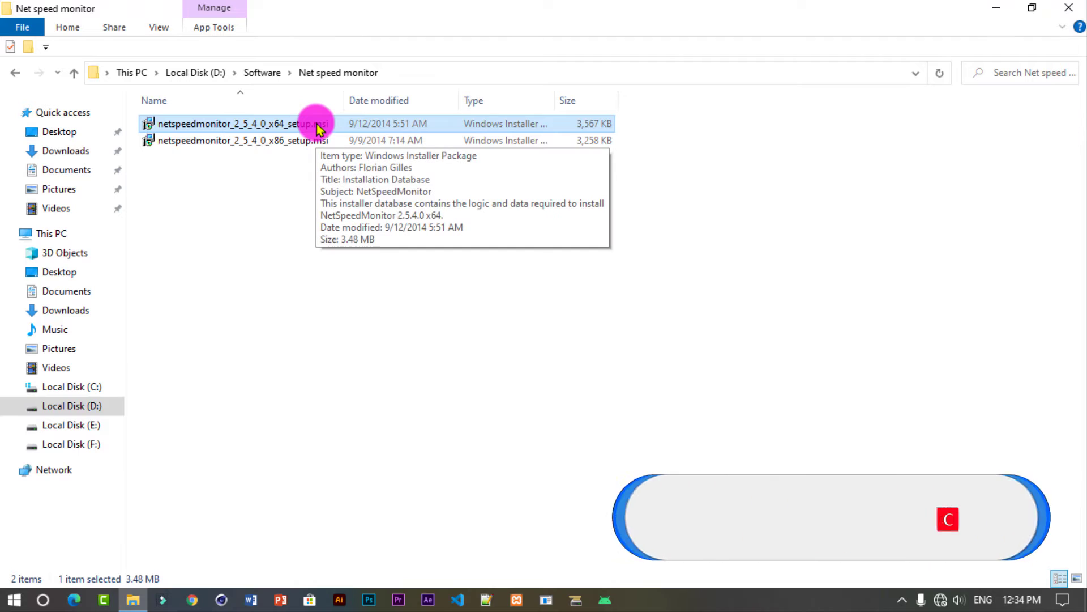
right_click(316, 124)
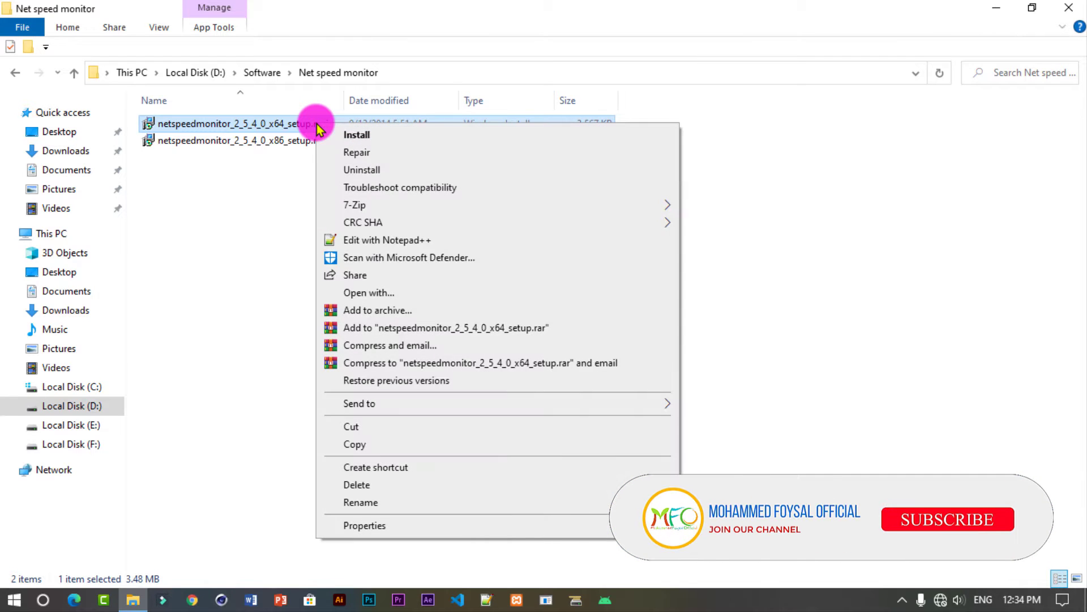
left_click(368, 527)
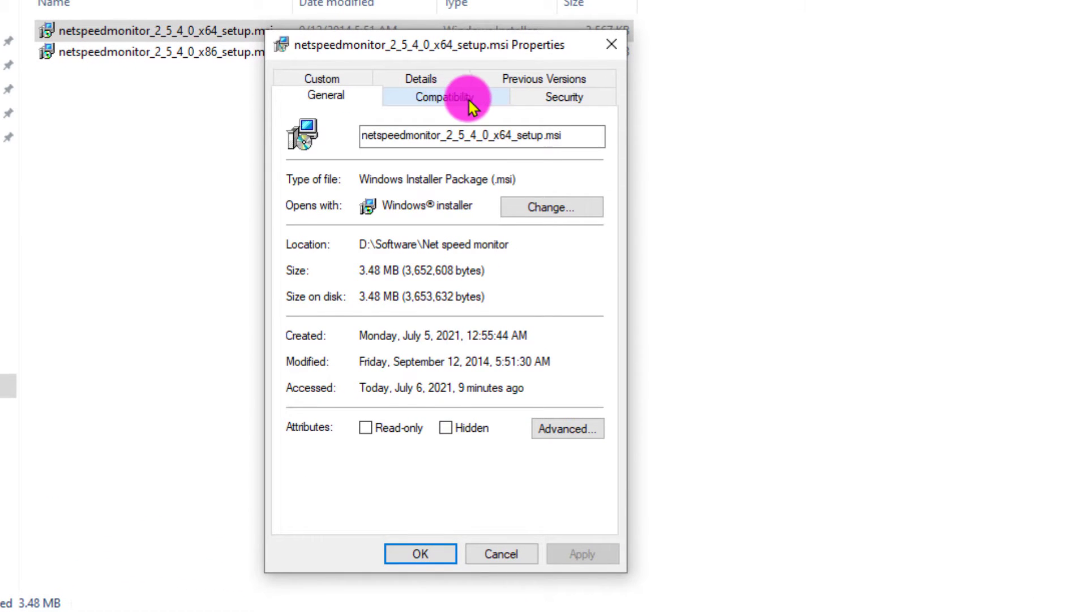
left_click(468, 99)
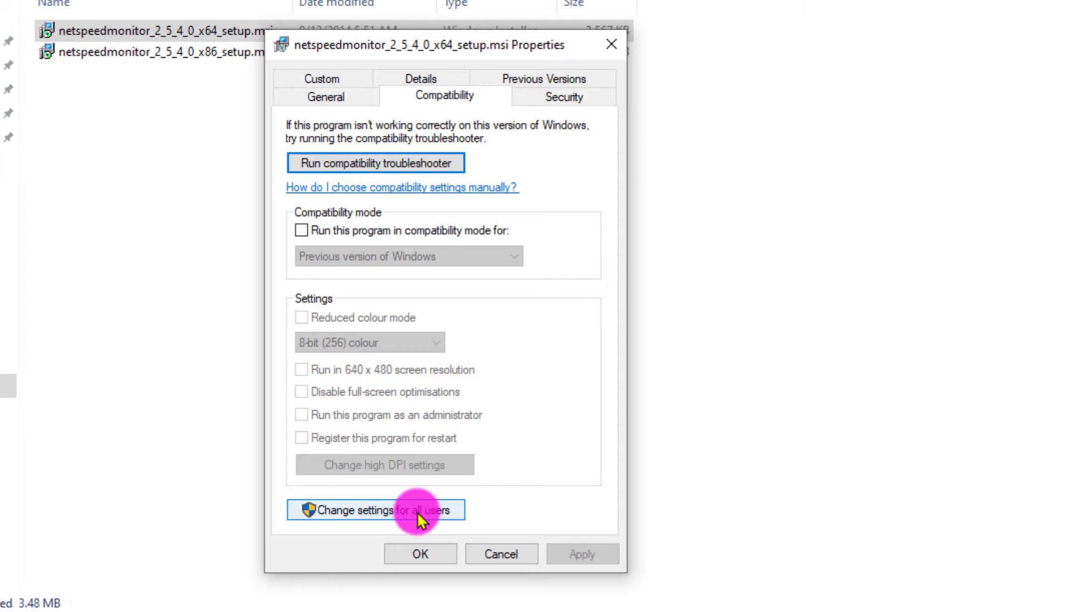
left_click(355, 511)
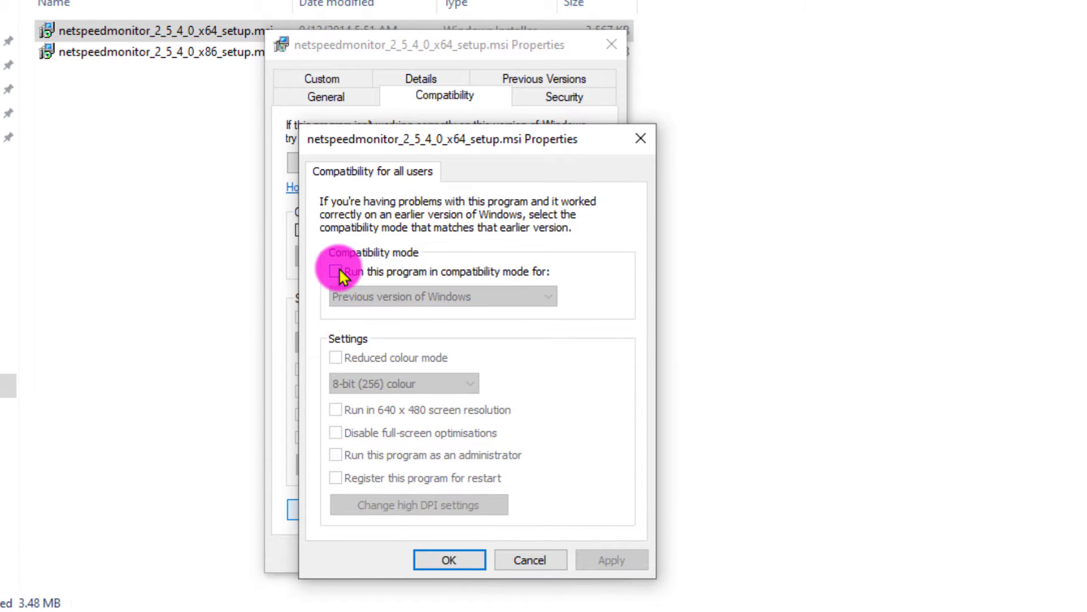
left_click(338, 272)
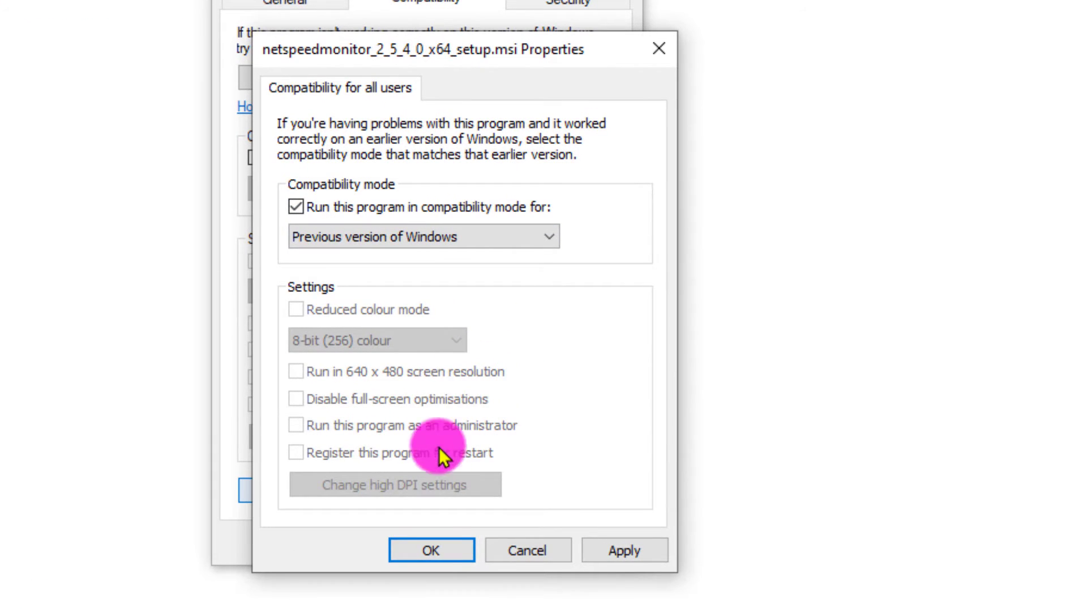
left_click(433, 550)
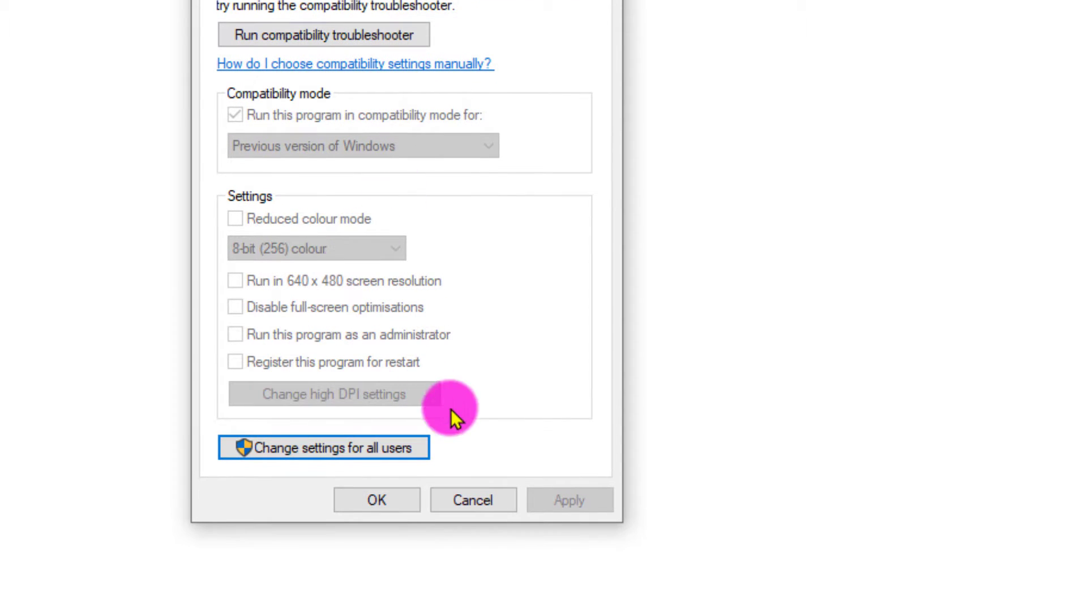
left_click(388, 501)
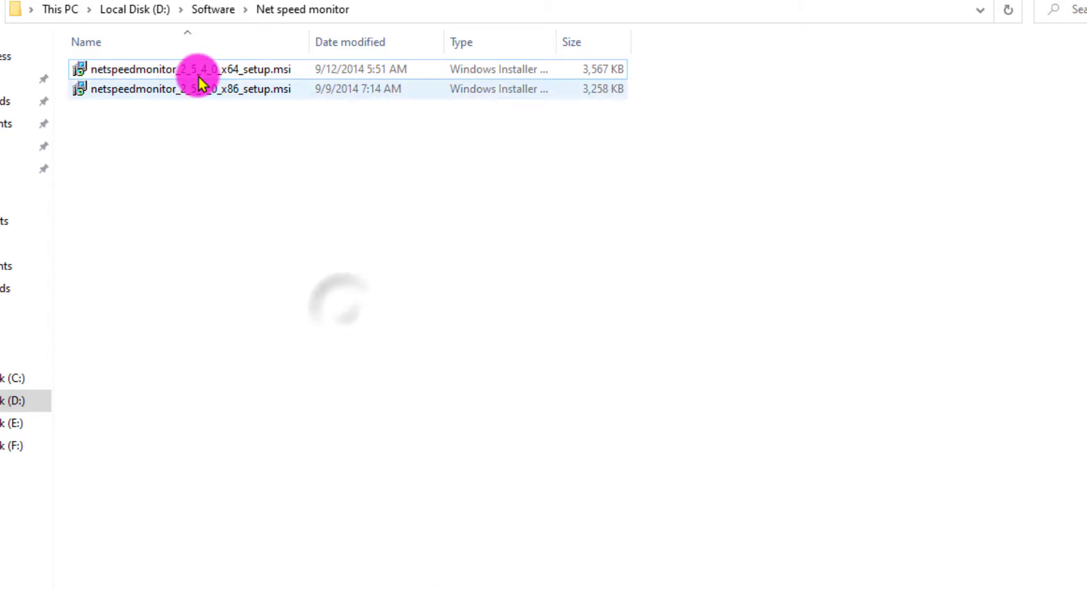
Launch the x64 NetSpeedMonitor installer and accept the terms of its license agreement
left_click(255, 72)
double_click(268, 72)
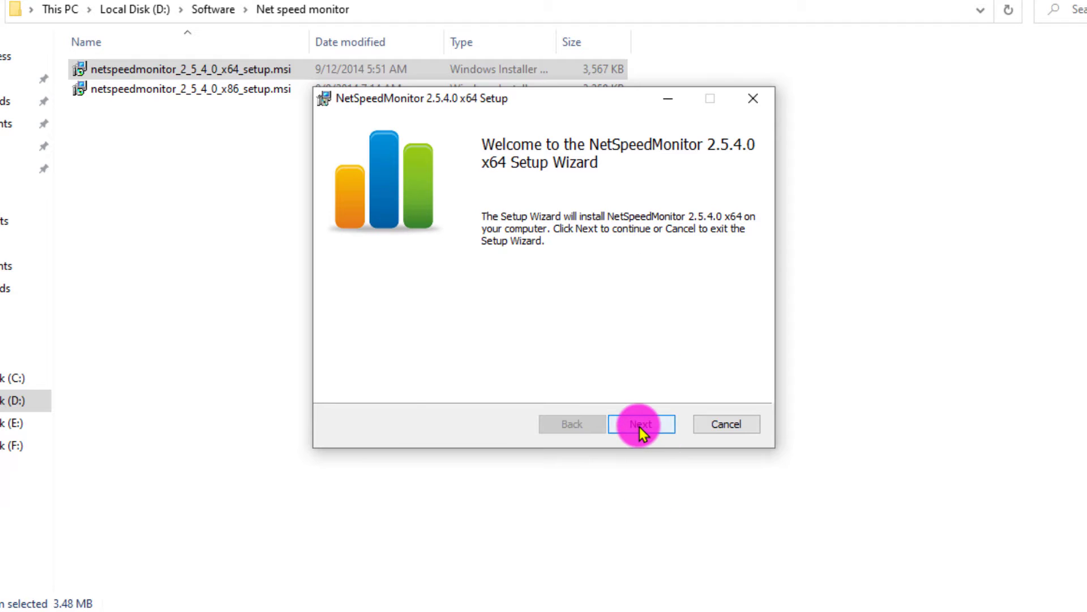
left_click(640, 425)
left_click(640, 425)
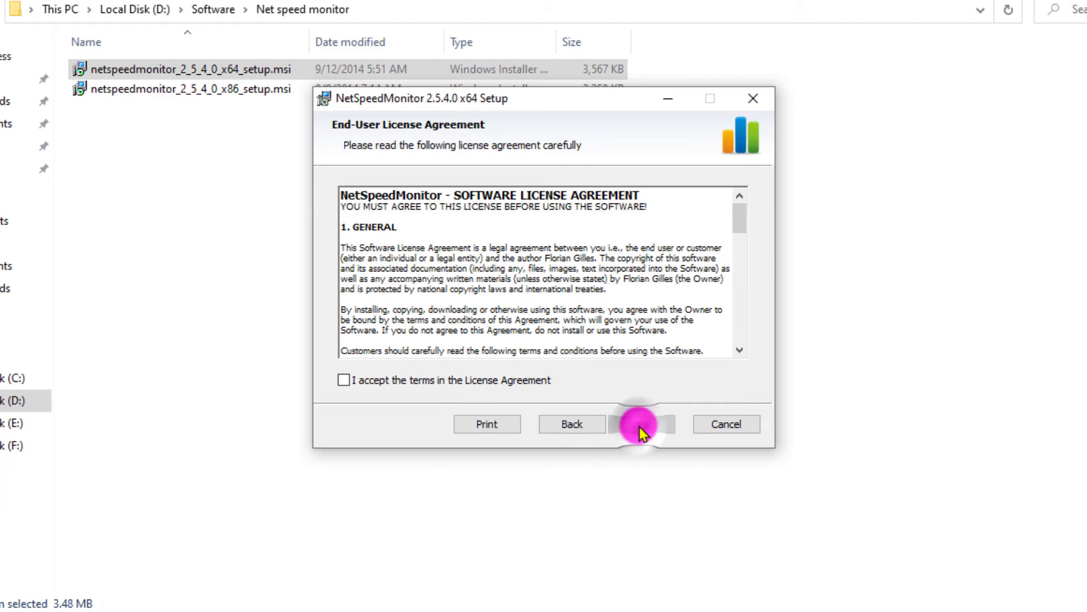
left_click(344, 380)
left_click(640, 424)
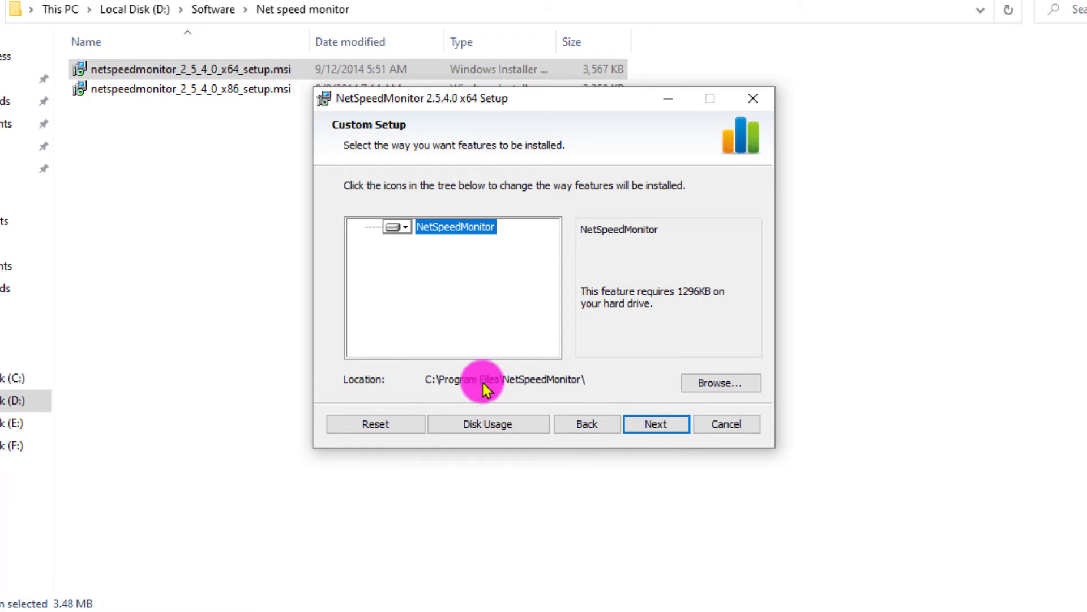
Install NetSpeedMonitor in C:\Program Files\NetSpeedMonitor\, finish the setup wizard and close the folder window
left_click(675, 422)
left_click(625, 423)
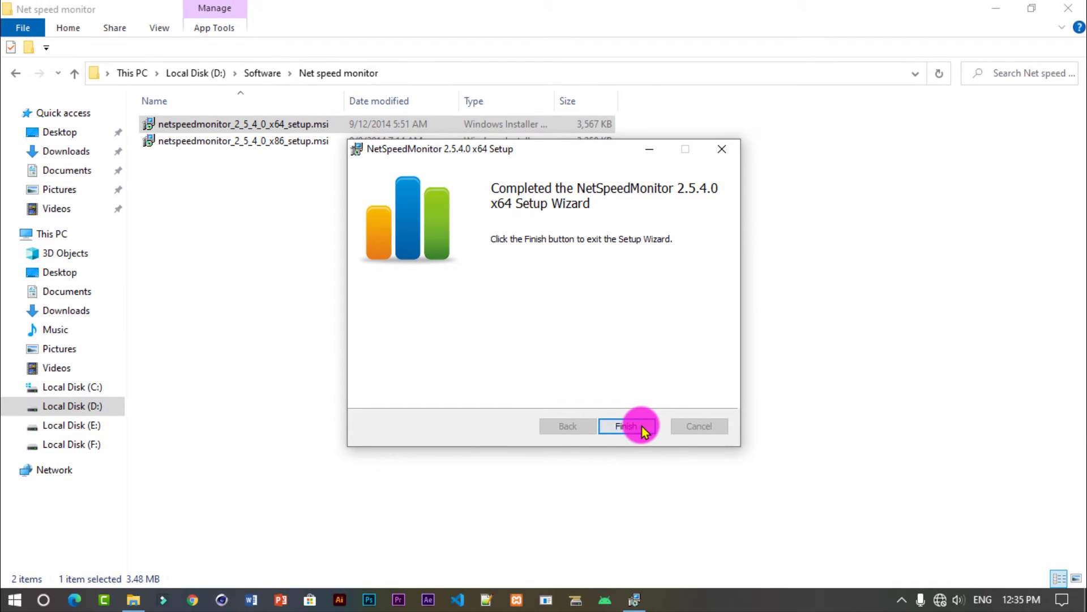
left_click(625, 426)
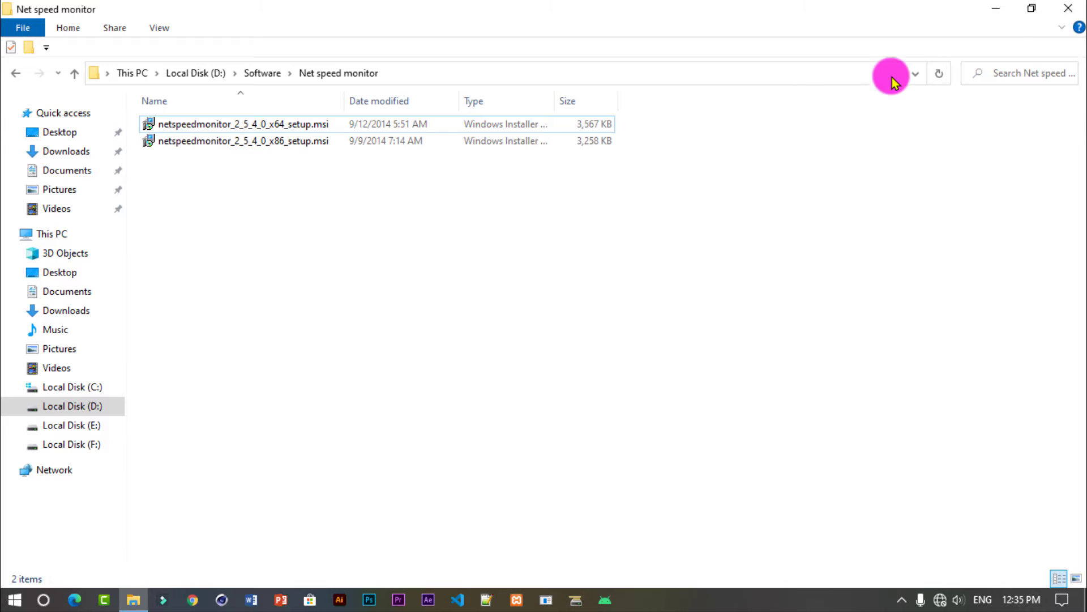
left_click(1073, 9)
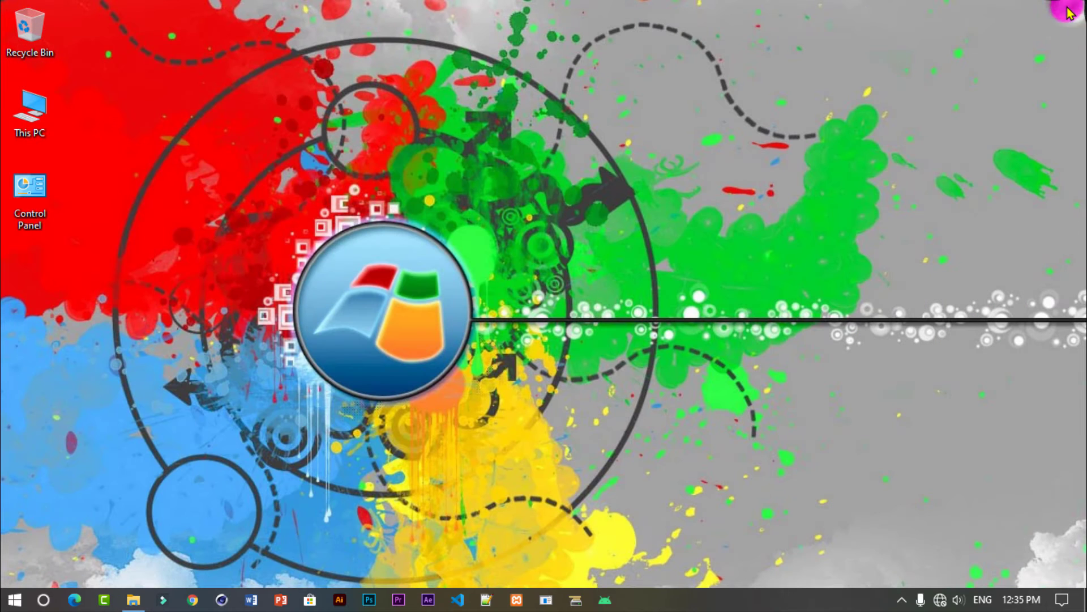
Look through the hidden notification-area icons on the taskbar
left_click(902, 600)
left_click(759, 521)
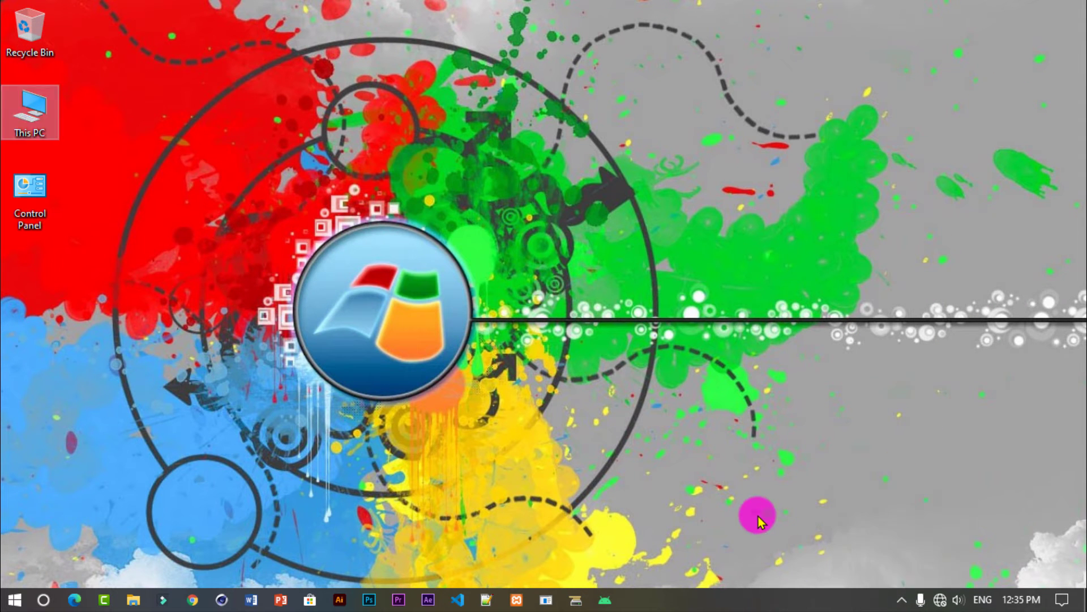
left_click(760, 518)
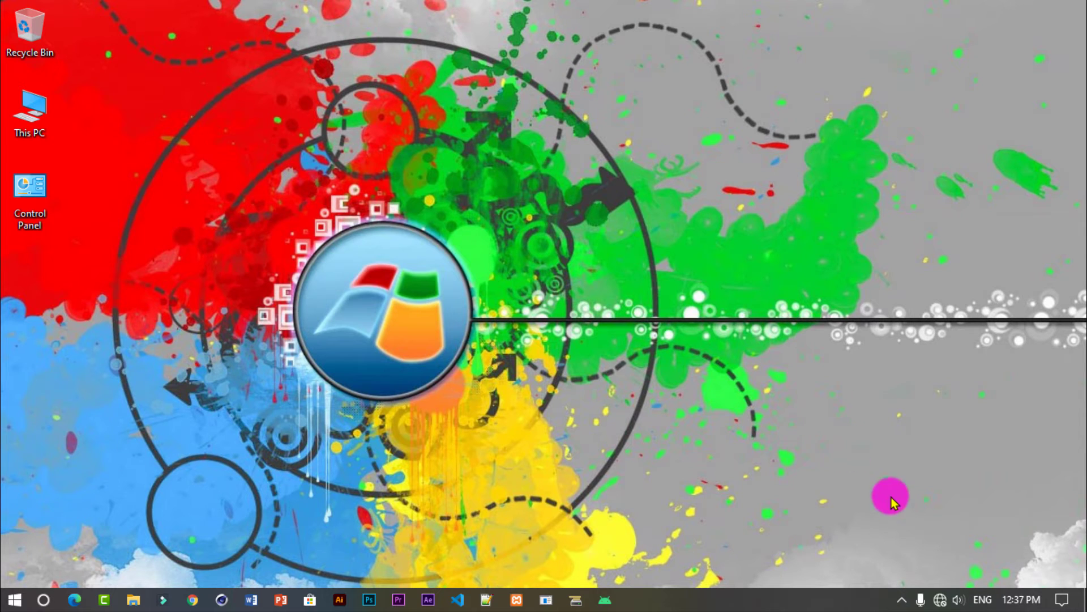
left_click(900, 600)
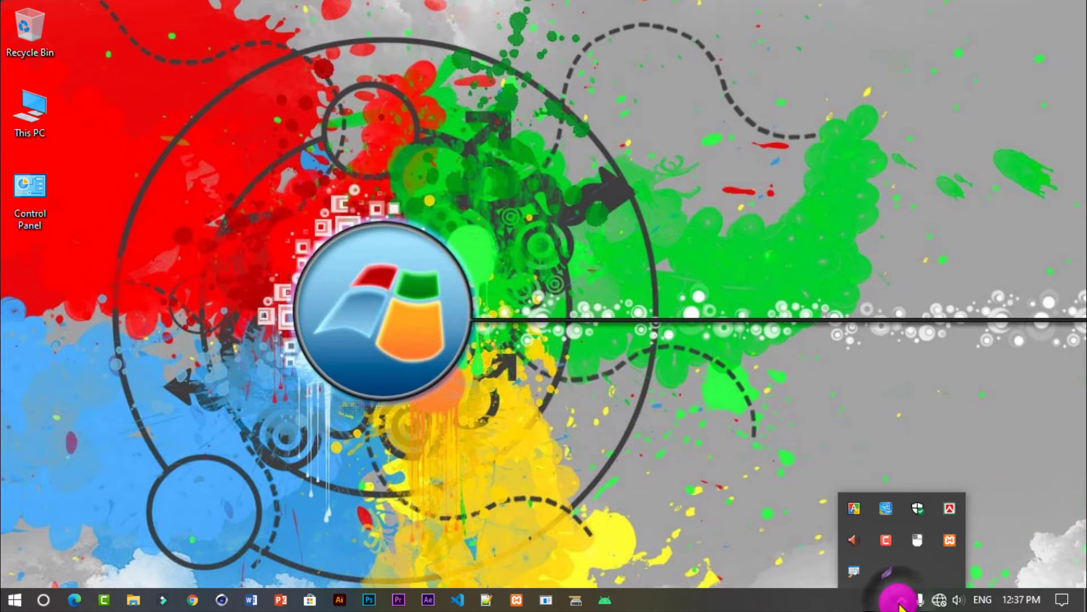
left_click(886, 599)
Show the NetSpeedMonitor toolbar on the taskbar
right_click(872, 599)
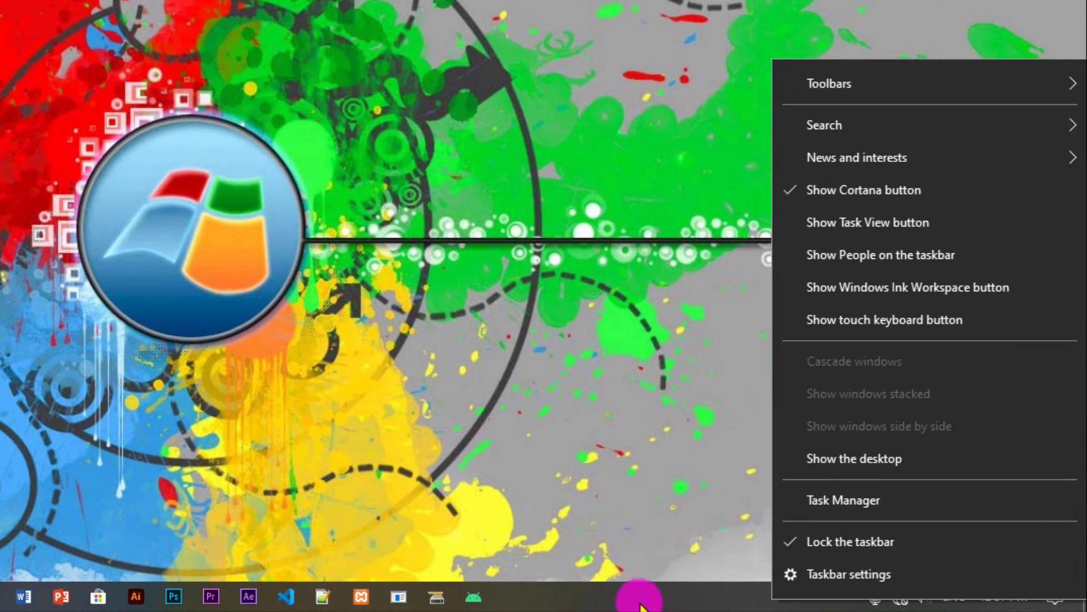
right_click(635, 594)
right_click(565, 595)
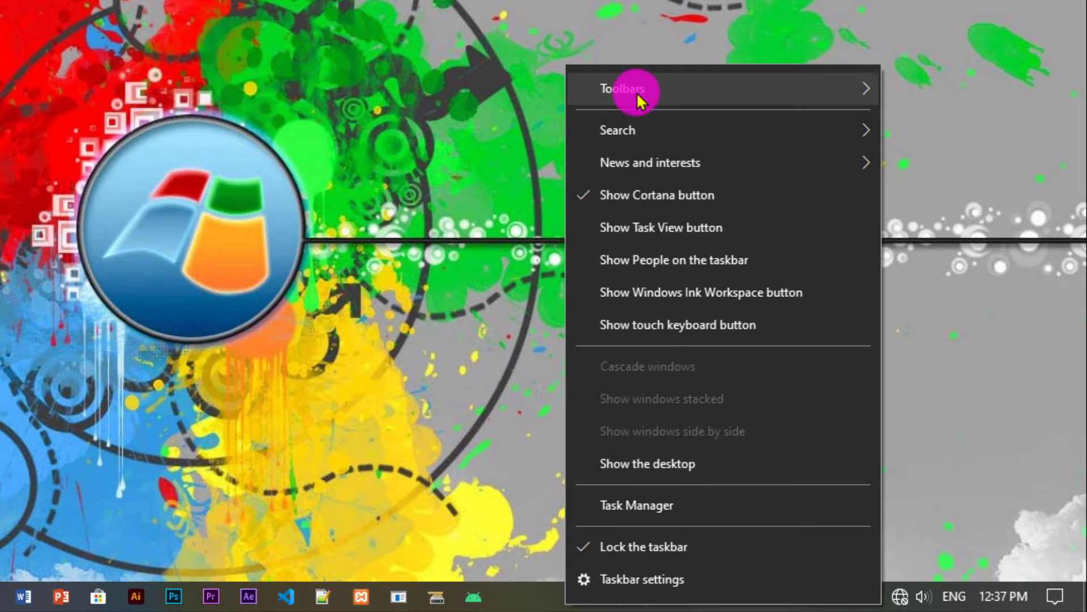
mouse_move(640, 99)
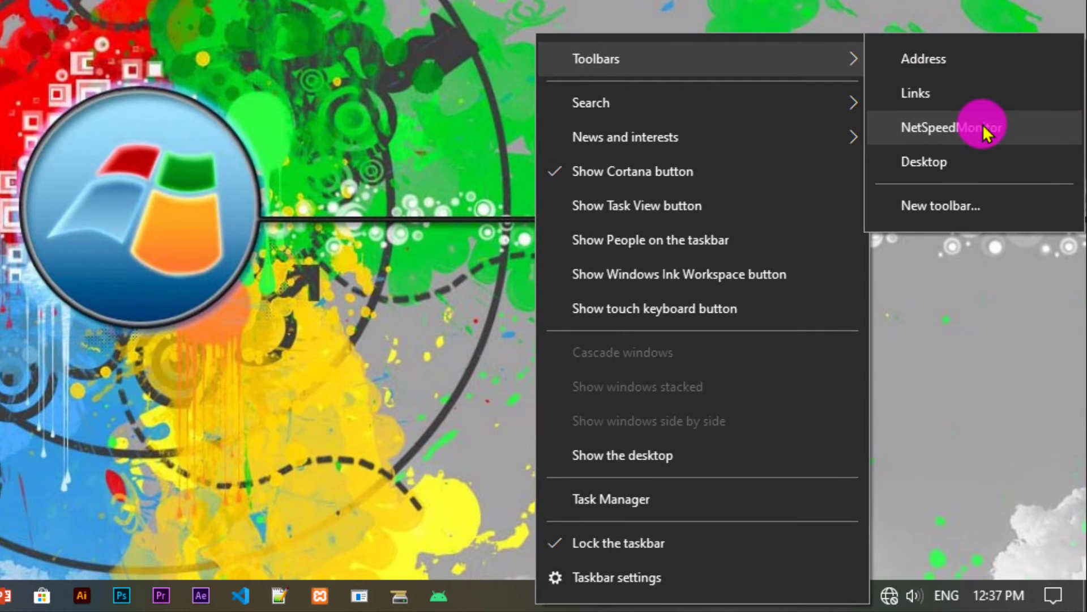
left_click(990, 154)
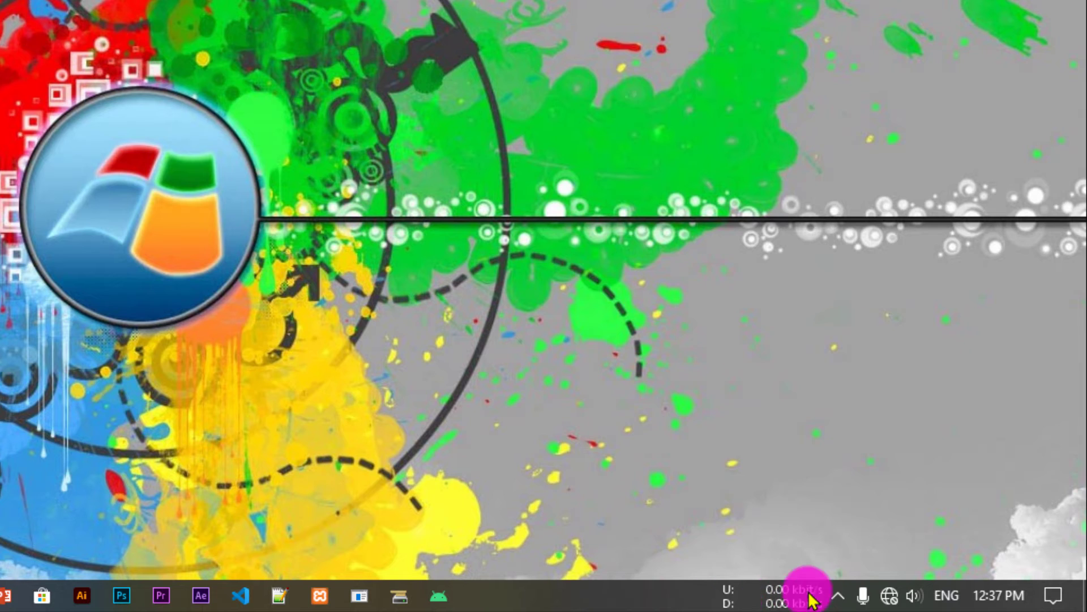
Open the NetSpeedMonitor configuration and choose Realtek PCIe GbE Family Controller as the network interface
mouse_move(791, 599)
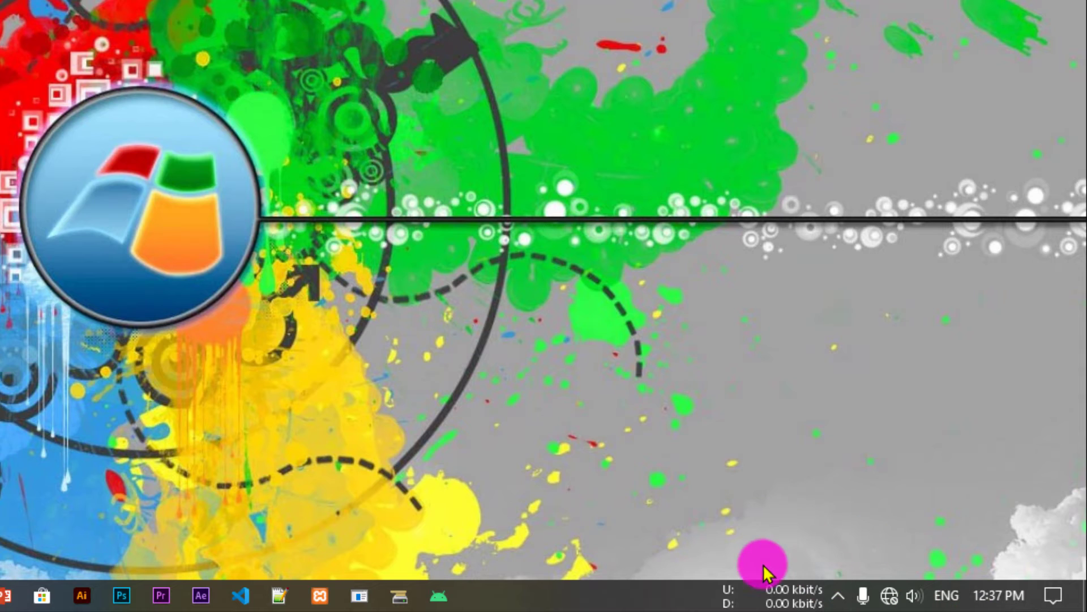
right_click(762, 599)
left_click(827, 514)
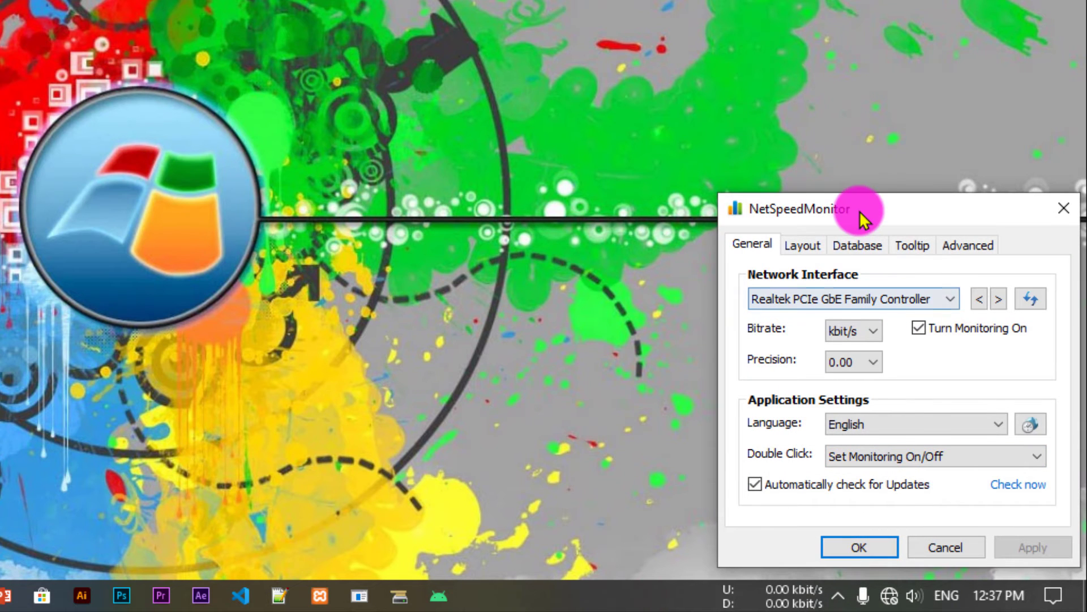
left_click_drag(861, 219, 694, 85)
left_click(739, 166)
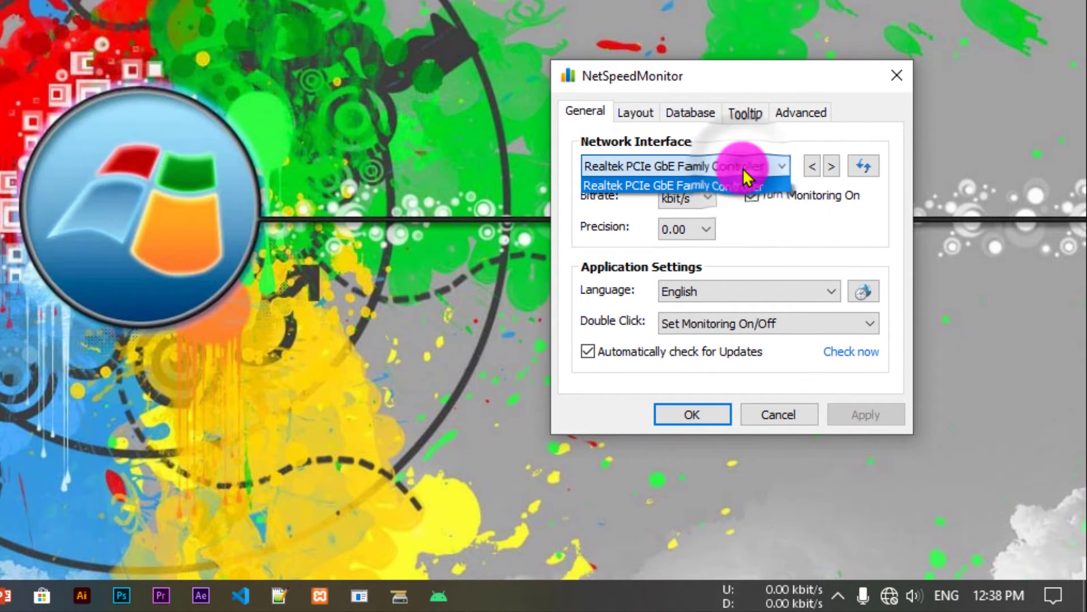
left_click(746, 184)
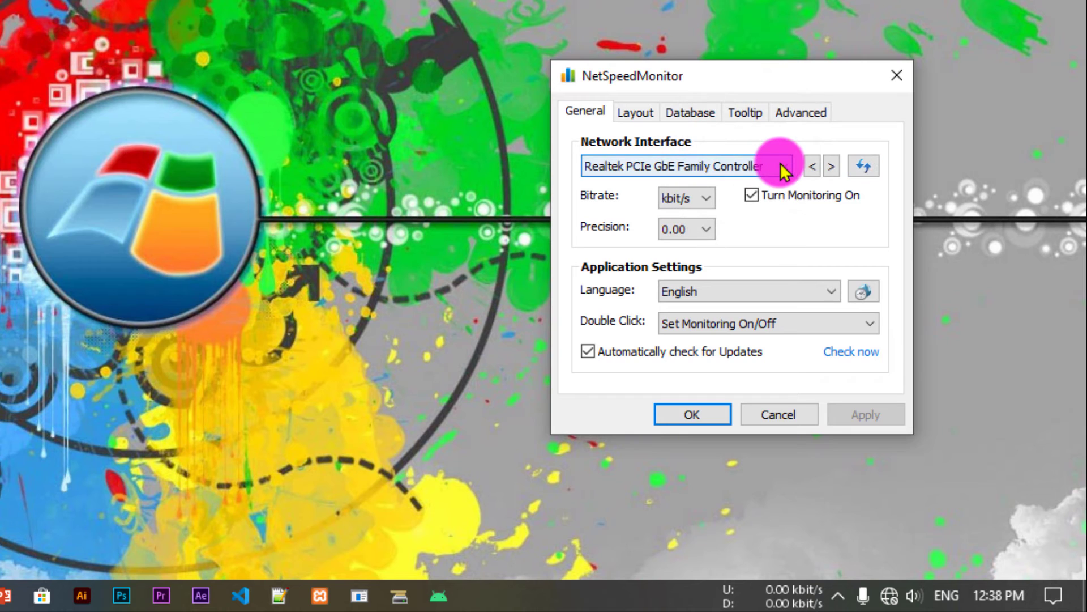
Look through the network interface list and the General, Layout, Database, Tooltip and Advanced settings of NetSpeedMonitor
left_click(780, 164)
left_click(780, 164)
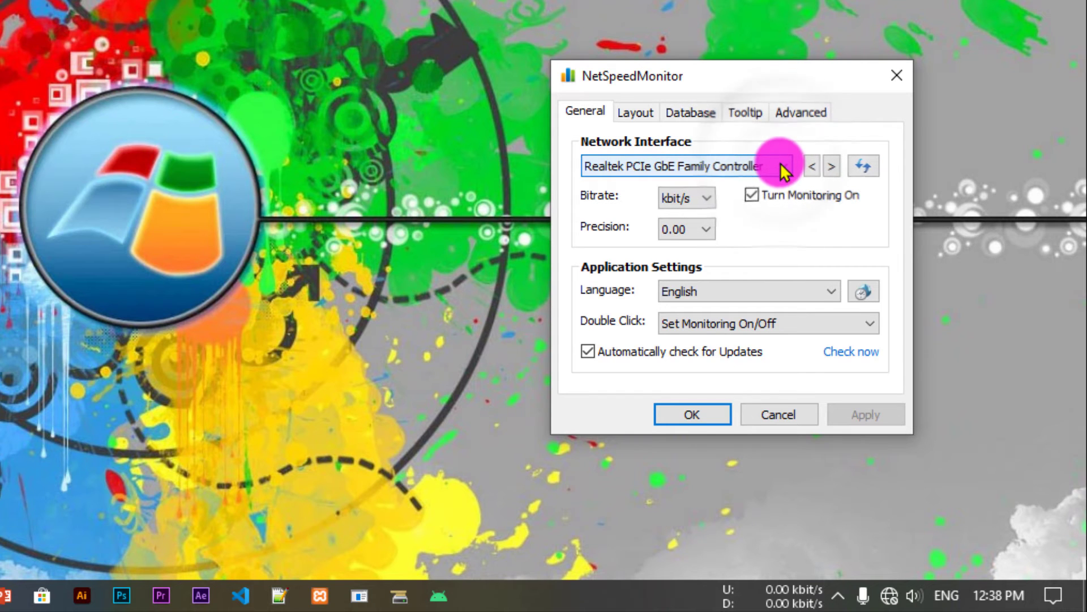
left_click(777, 167)
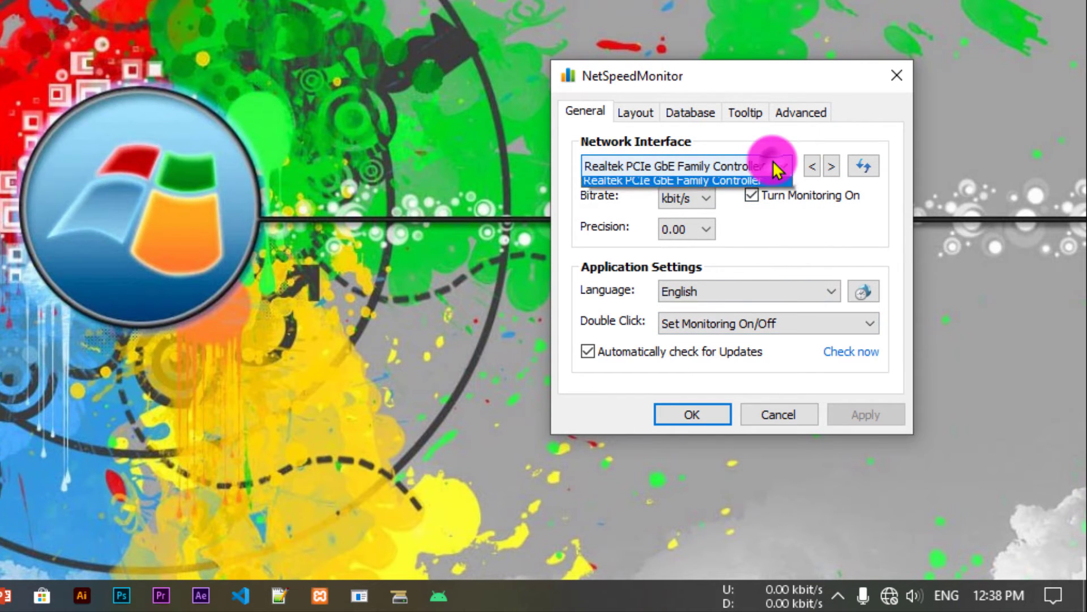
left_click(639, 110)
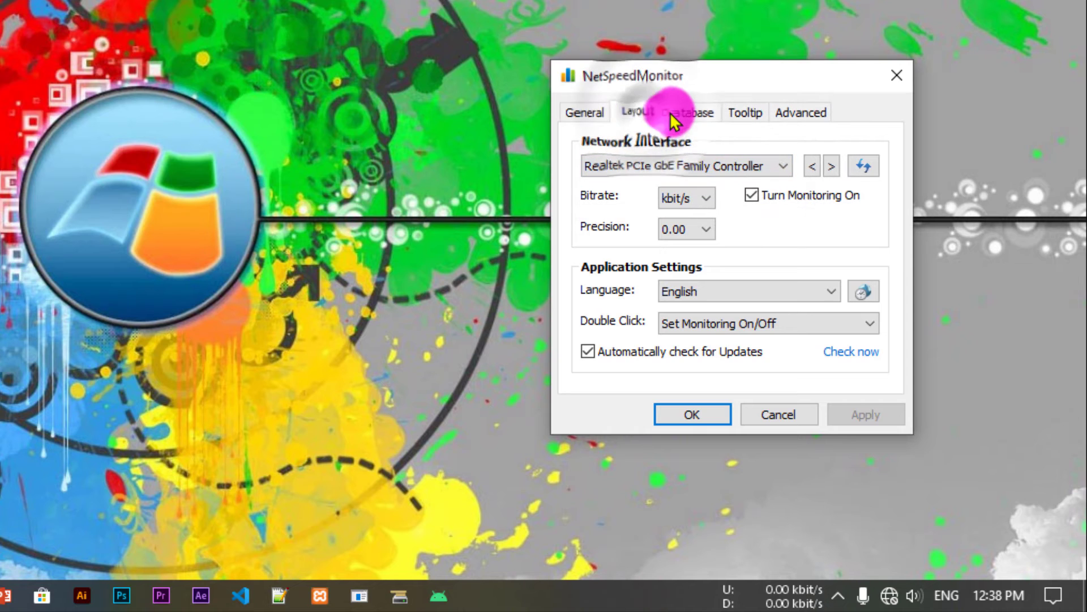
left_click(694, 111)
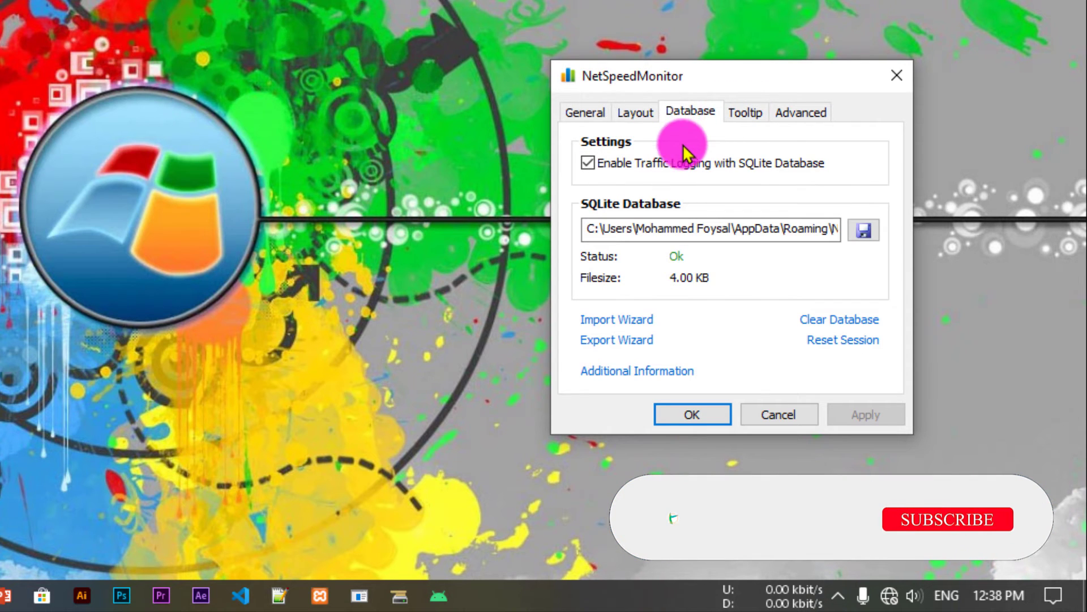
left_click(748, 112)
left_click(798, 112)
left_click(640, 112)
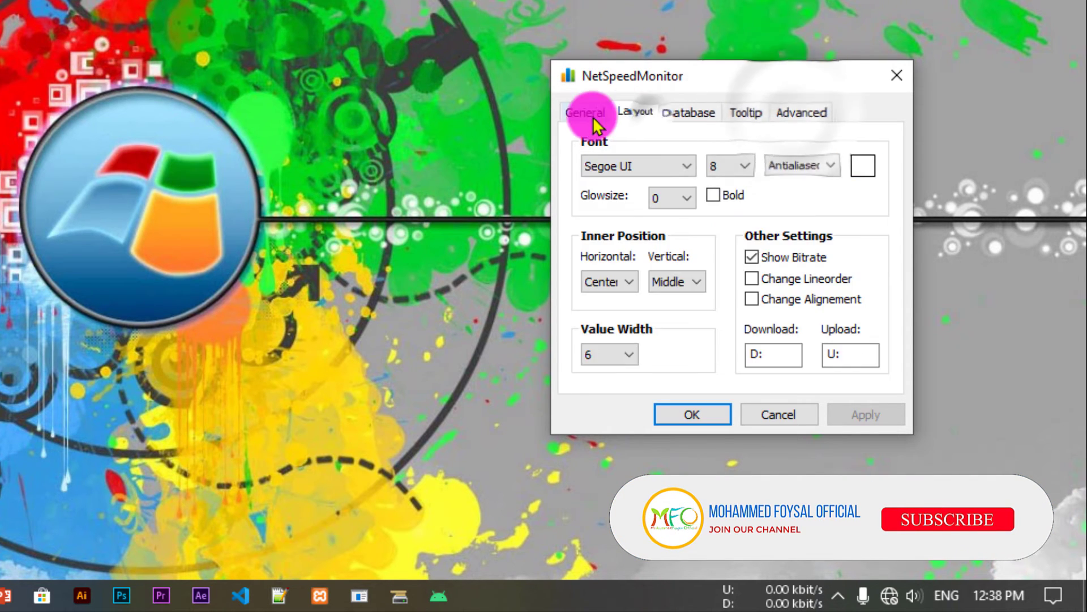
left_click(589, 116)
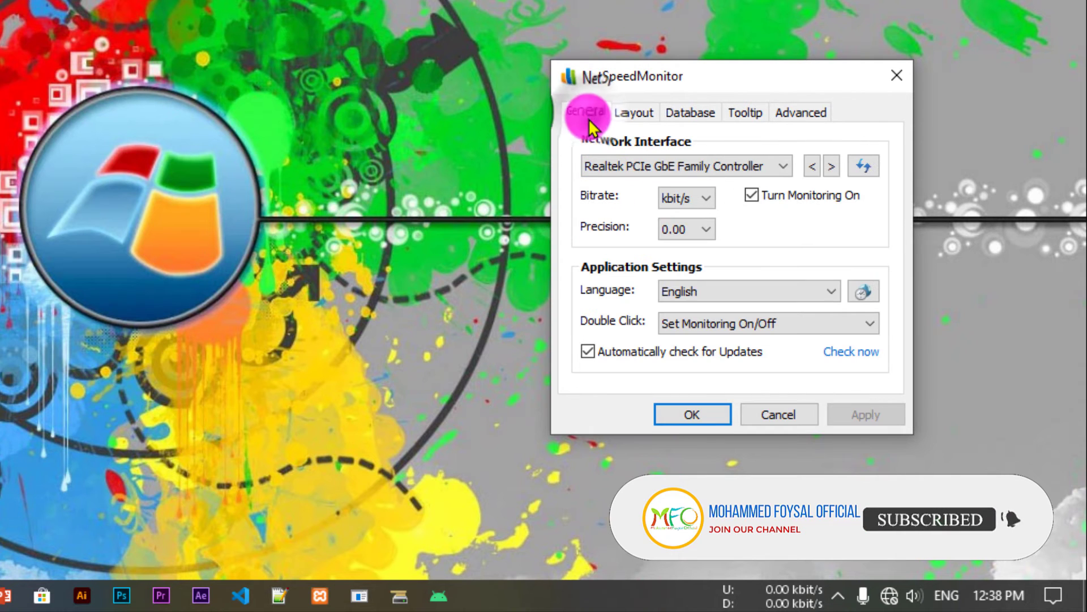
left_click(738, 168)
left_click(738, 168)
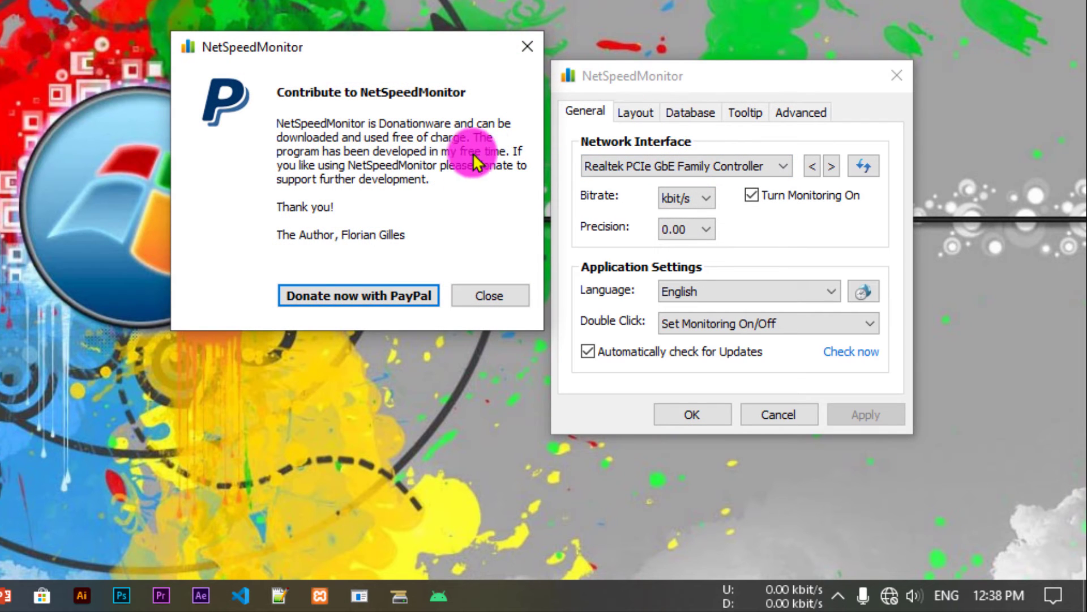
Dismiss the donation window and check the adapters offered as the network interface
left_click(494, 296)
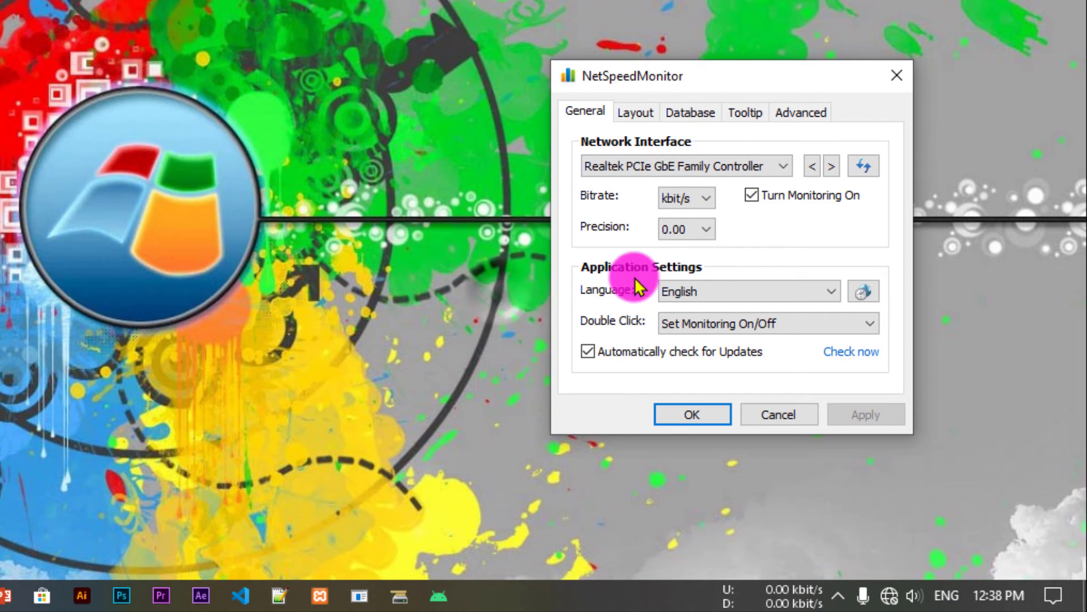
left_click(757, 172)
left_click(758, 172)
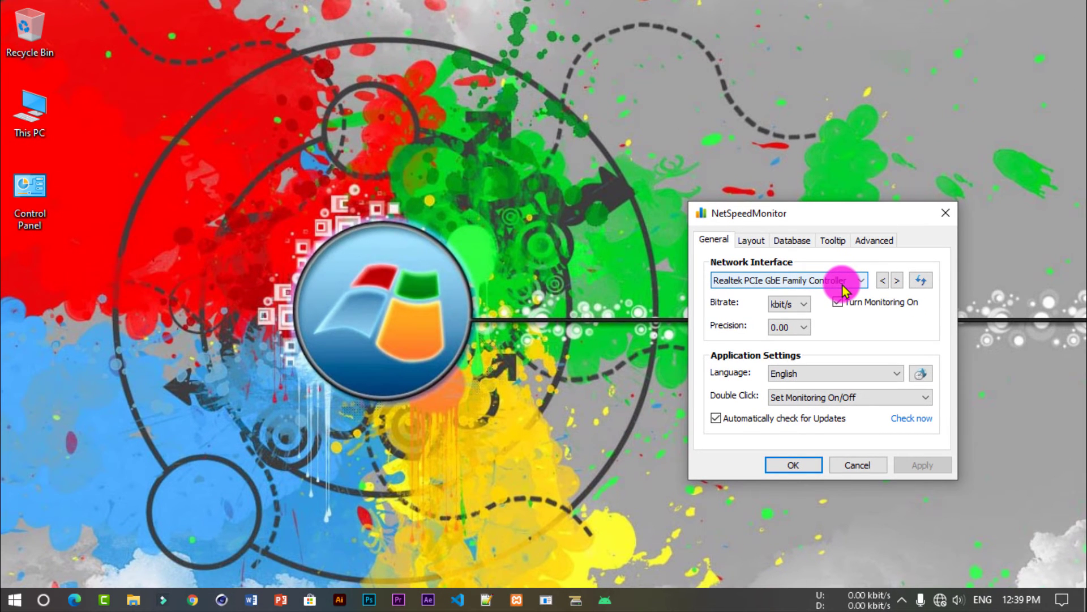
left_click(844, 286)
left_click(842, 282)
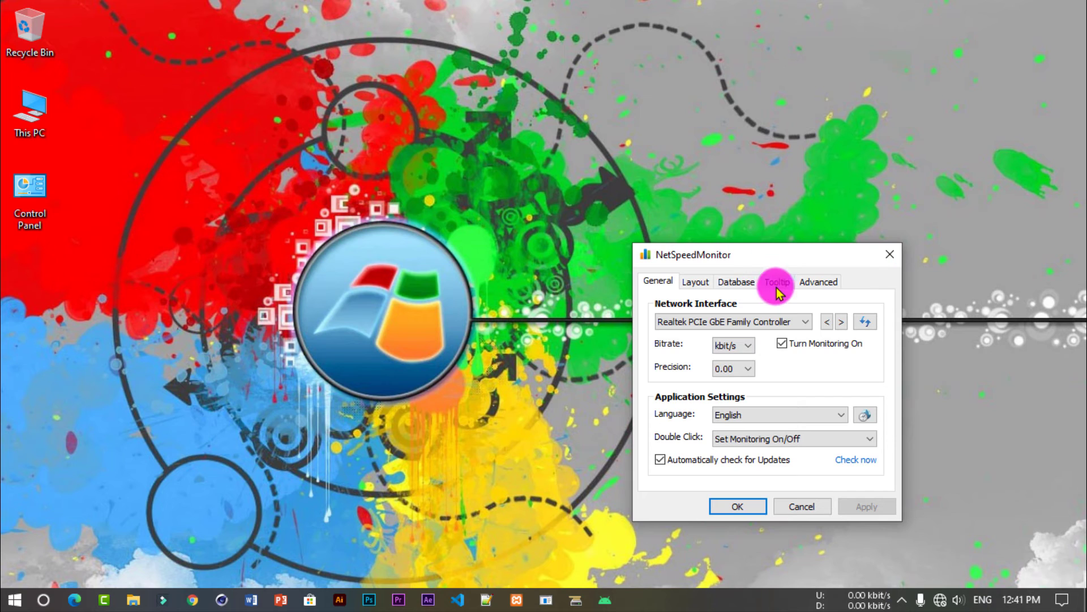
Select Realtek PCIe GbE Family Controller again as the network interface and close the configuration window
left_click(768, 320)
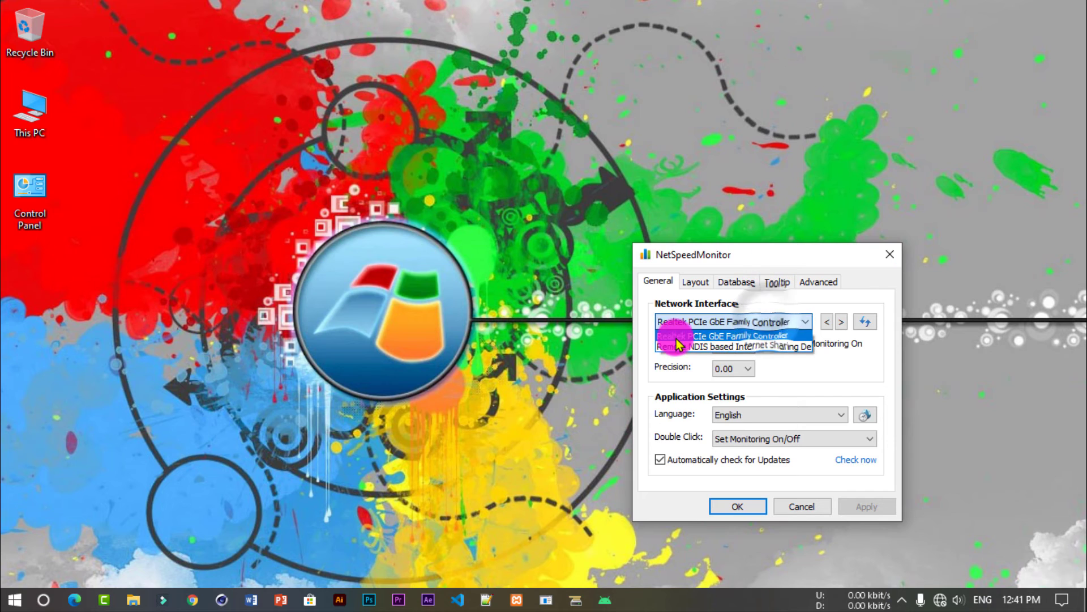
left_click(743, 332)
left_click(839, 609)
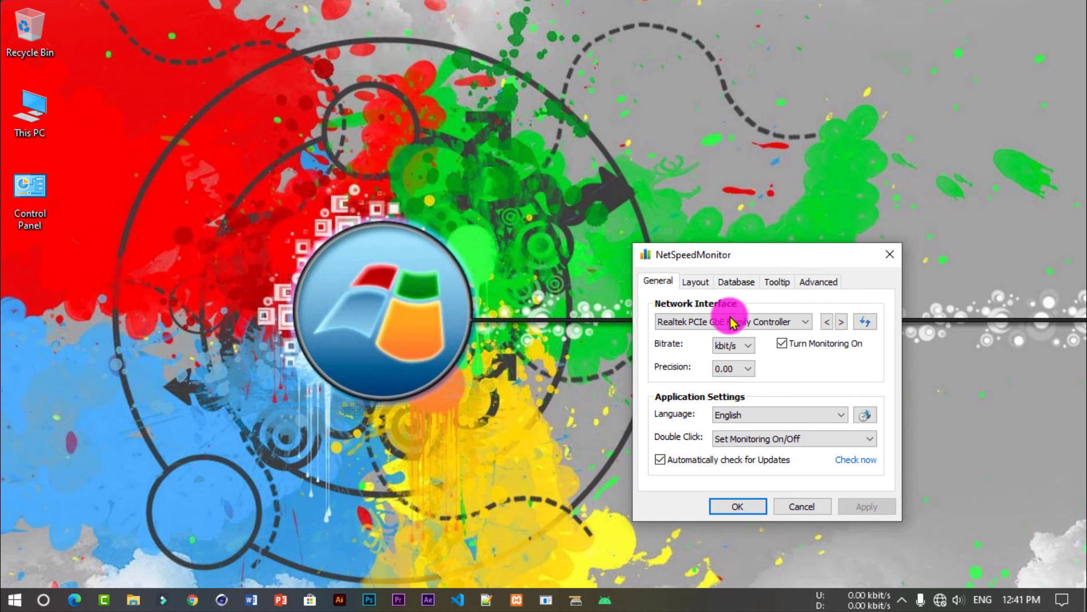
left_click(889, 255)
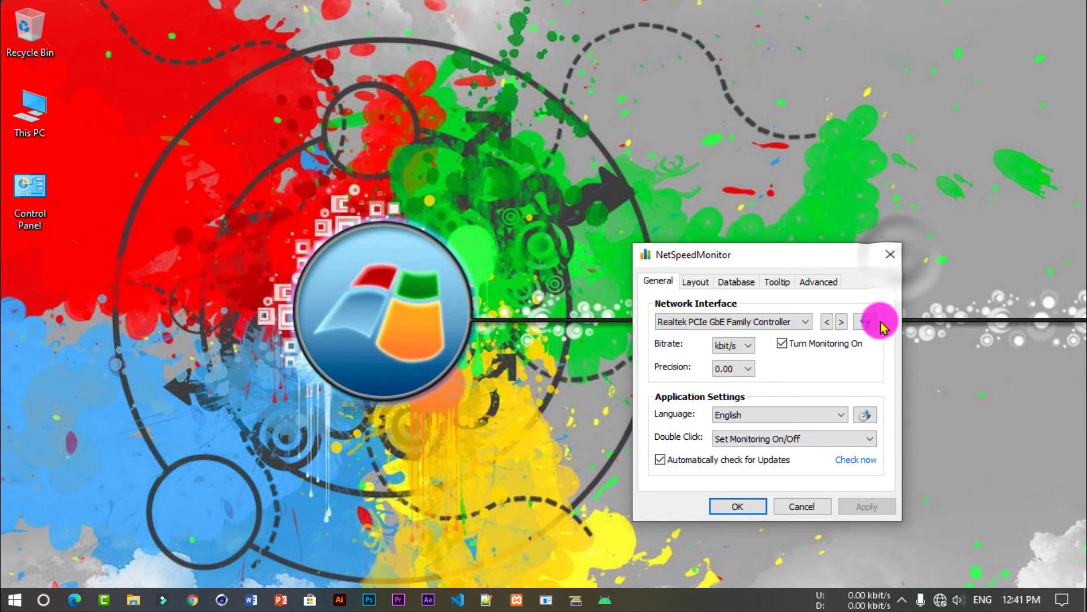
left_click(893, 256)
Reopen the NetSpeedMonitor configuration, choose the Remote NDIS based Internet Sharing Device as the network interface and confirm
right_click(862, 598)
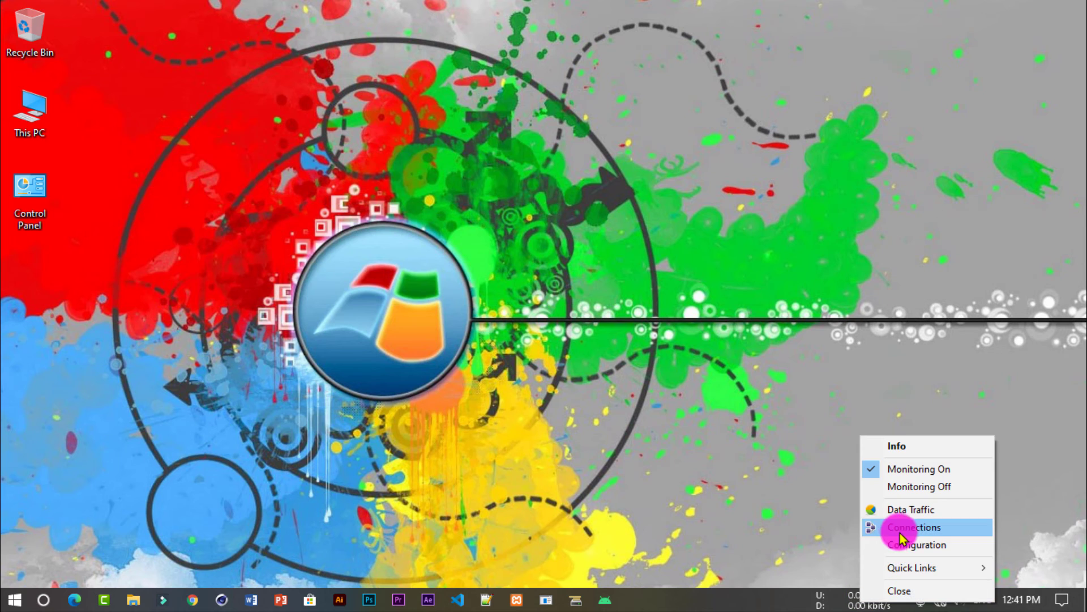
left_click(922, 548)
left_click(883, 378)
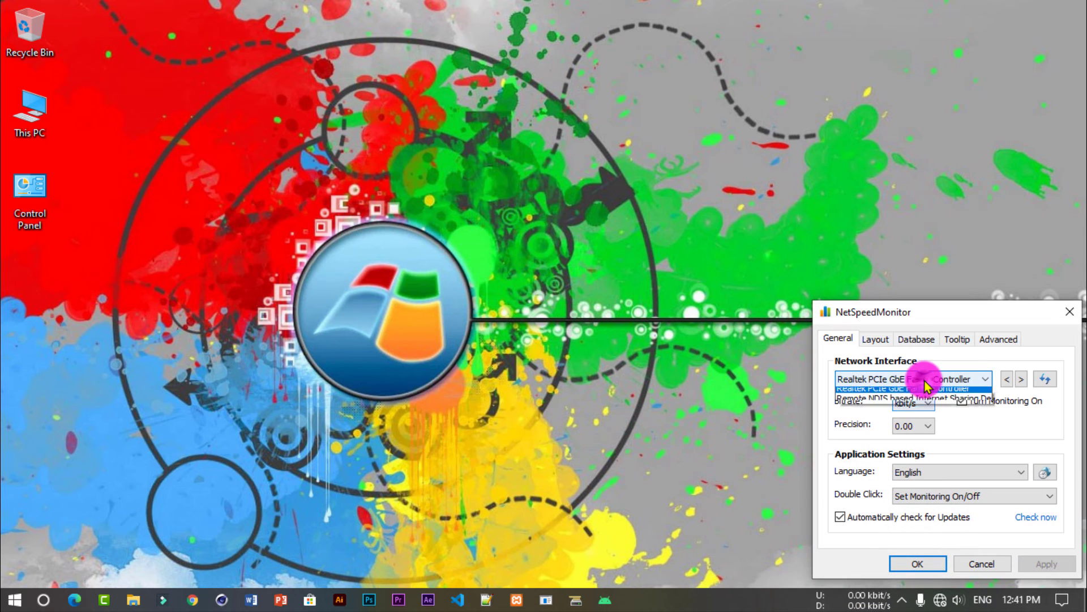
left_click(898, 404)
left_click_drag(959, 311, 847, 249)
left_click(825, 501)
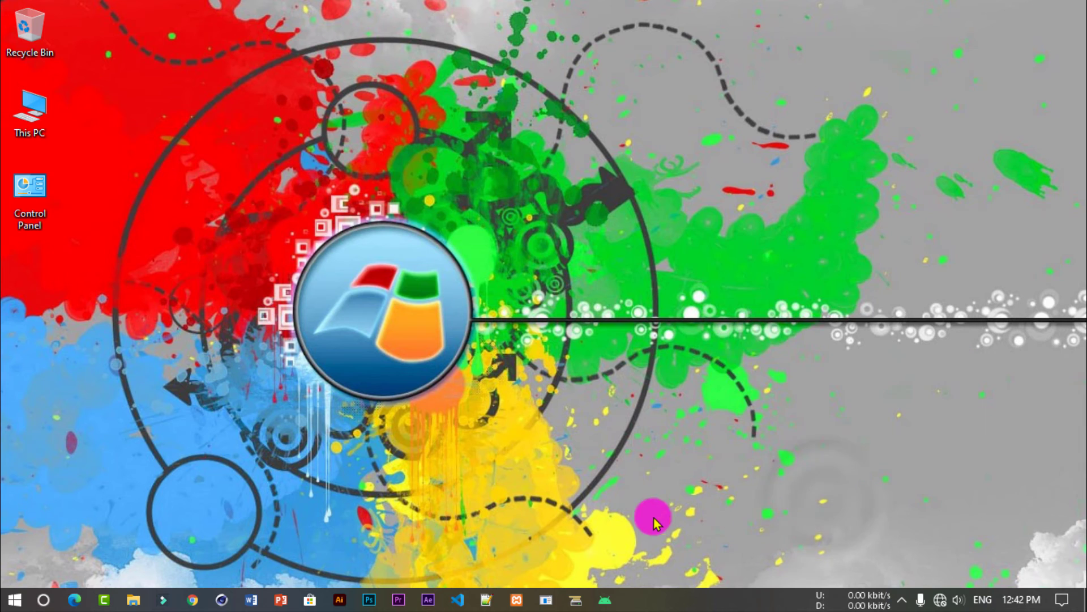
Switch to Chrome and load google.com to generate network traffic for the speed readout
left_click(191, 601)
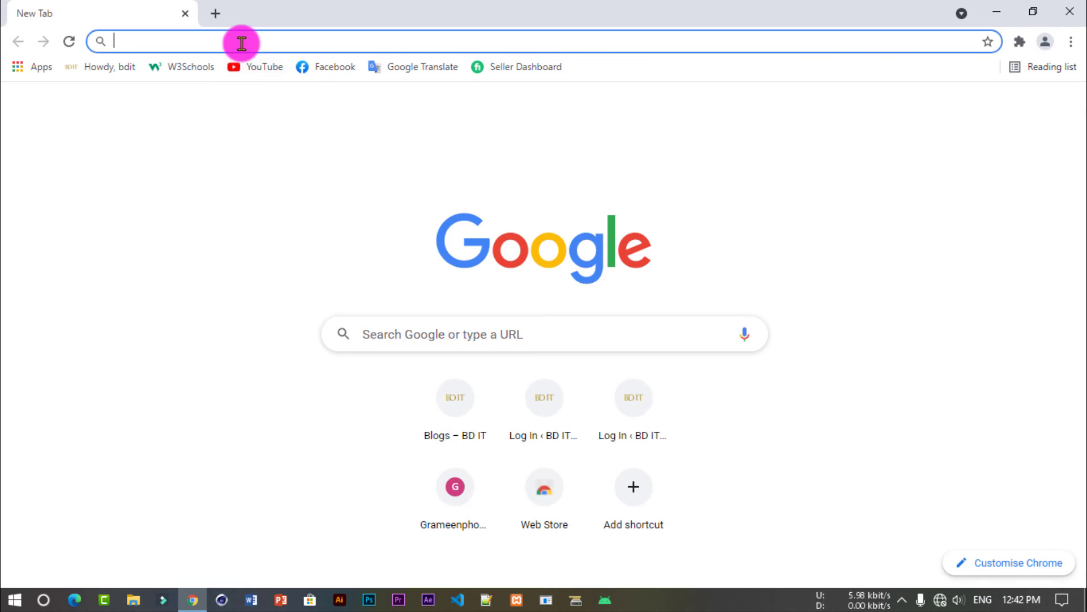
type("google.com")
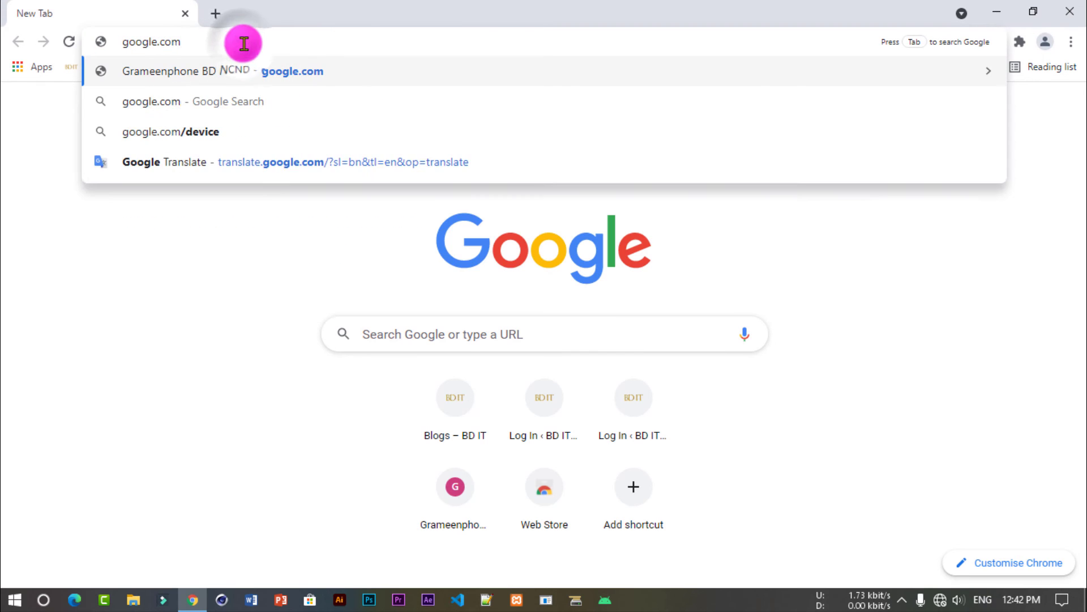
key("Return")
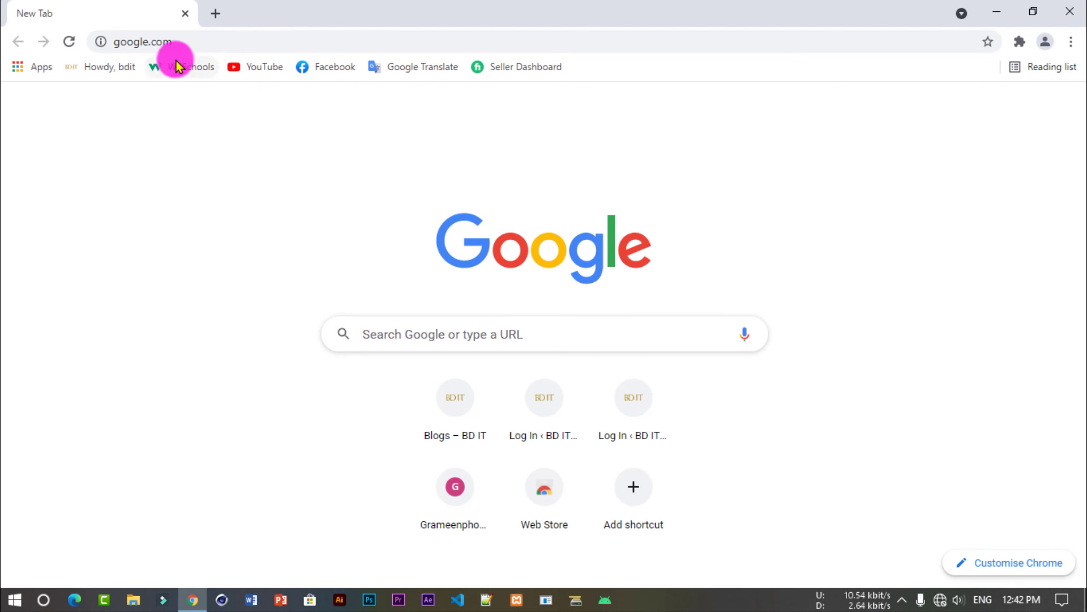
left_click(70, 42)
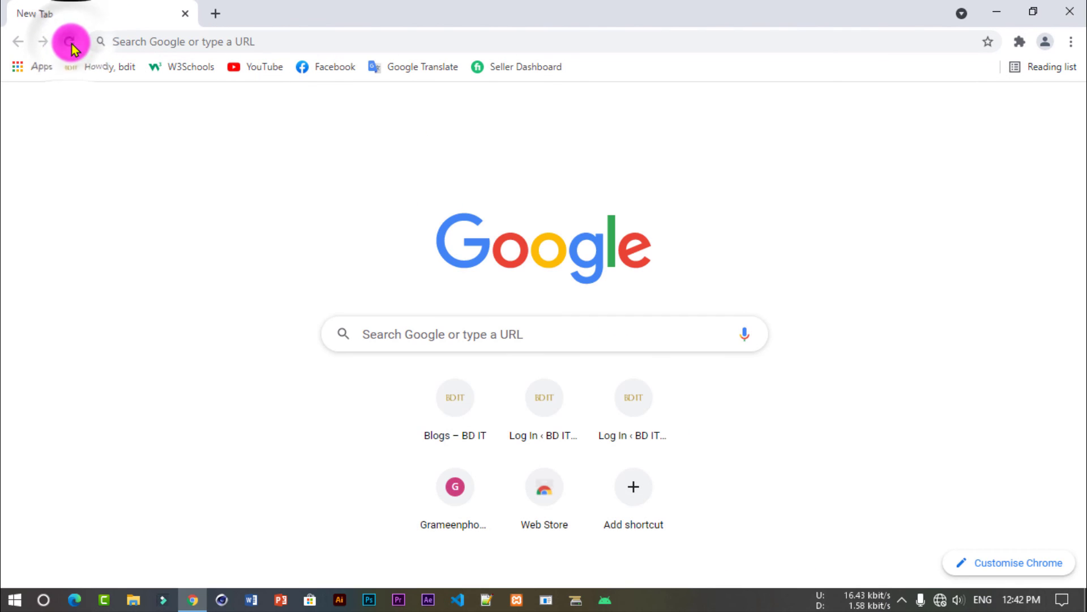
left_click(265, 43)
type("google.com")
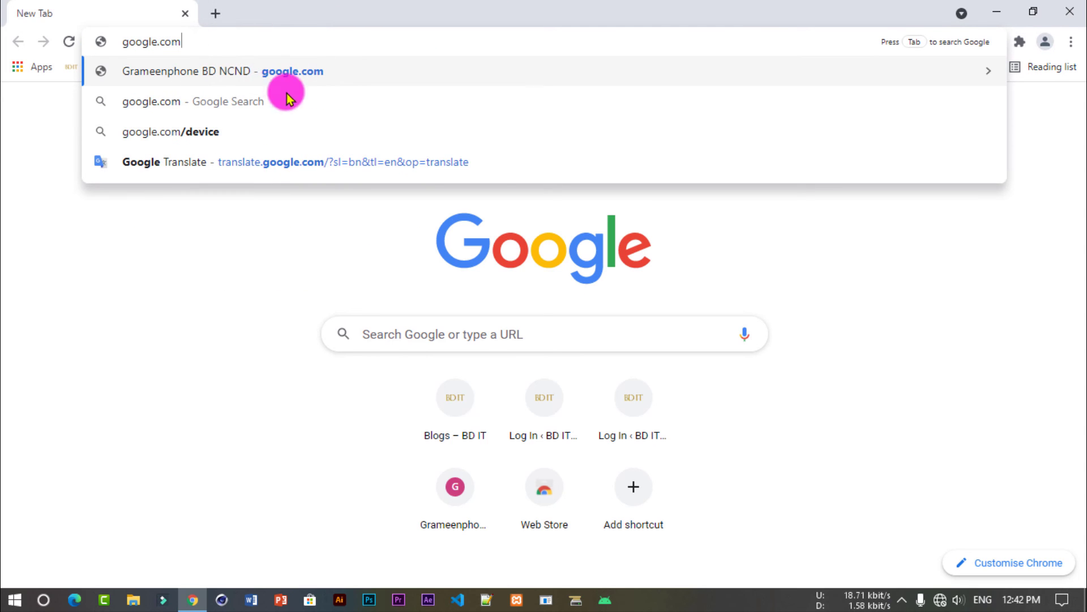
left_click(255, 83)
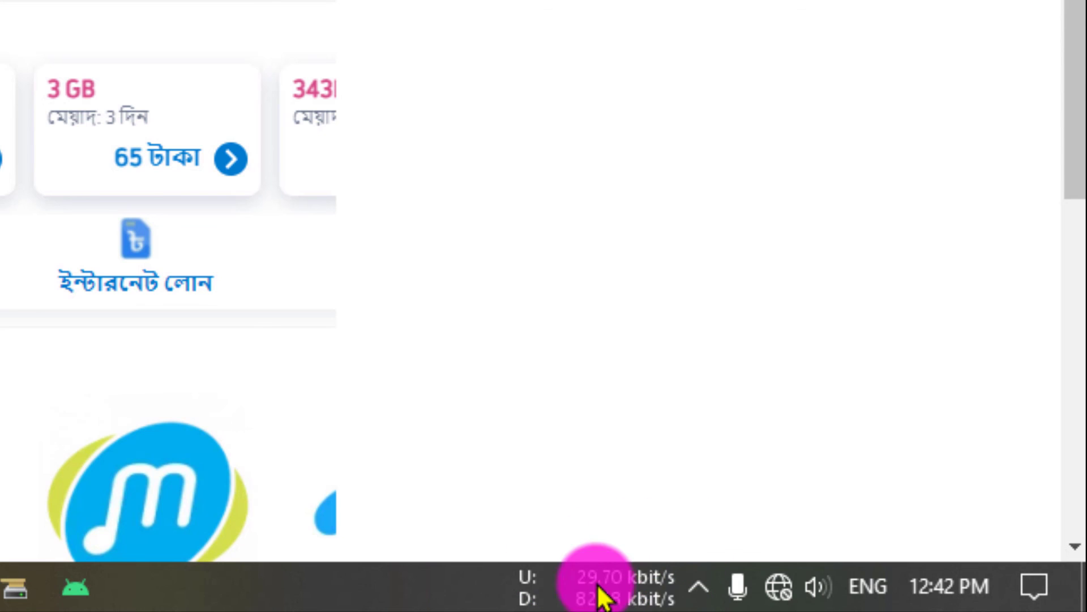
Look over the loaded page and the taskbar's upload and download speeds, and close the browser
scroll(481, 31, "down", 4)
scroll(481, 31, "up", 4)
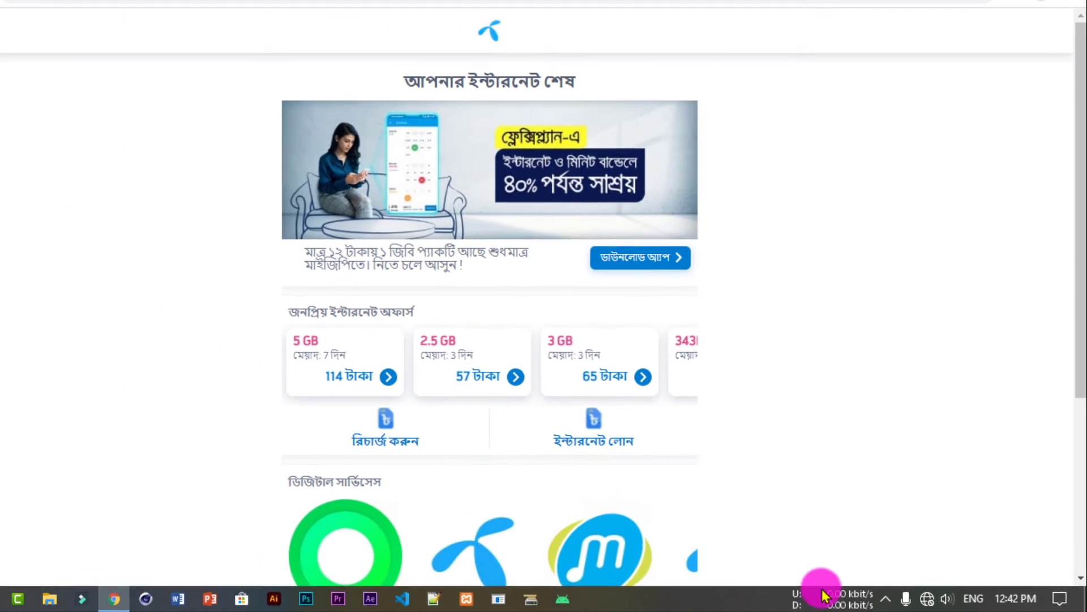
left_click(1062, 18)
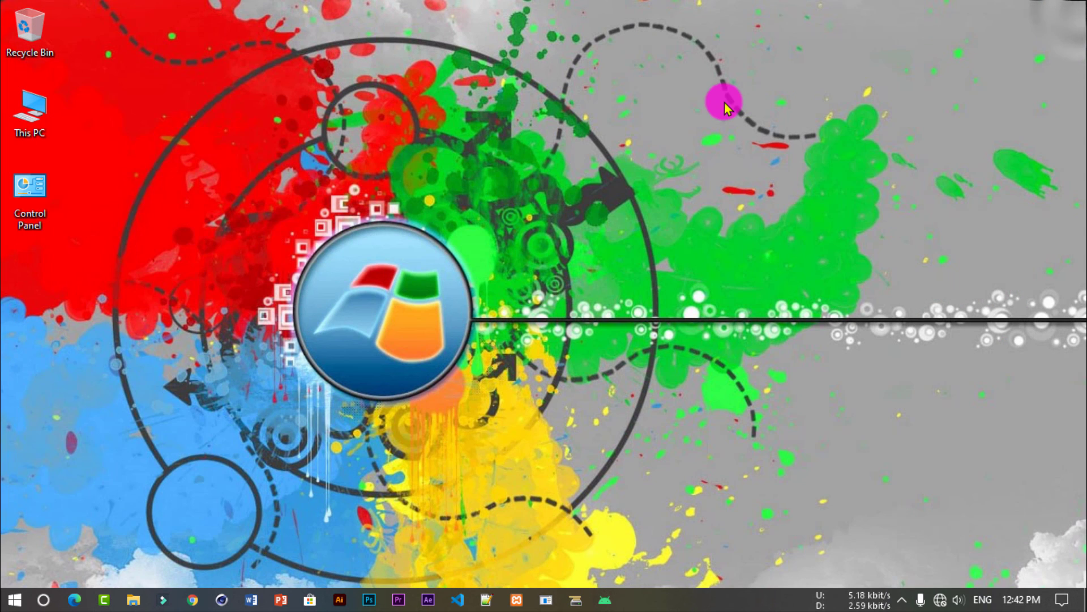
right_click(725, 101)
left_click(745, 138)
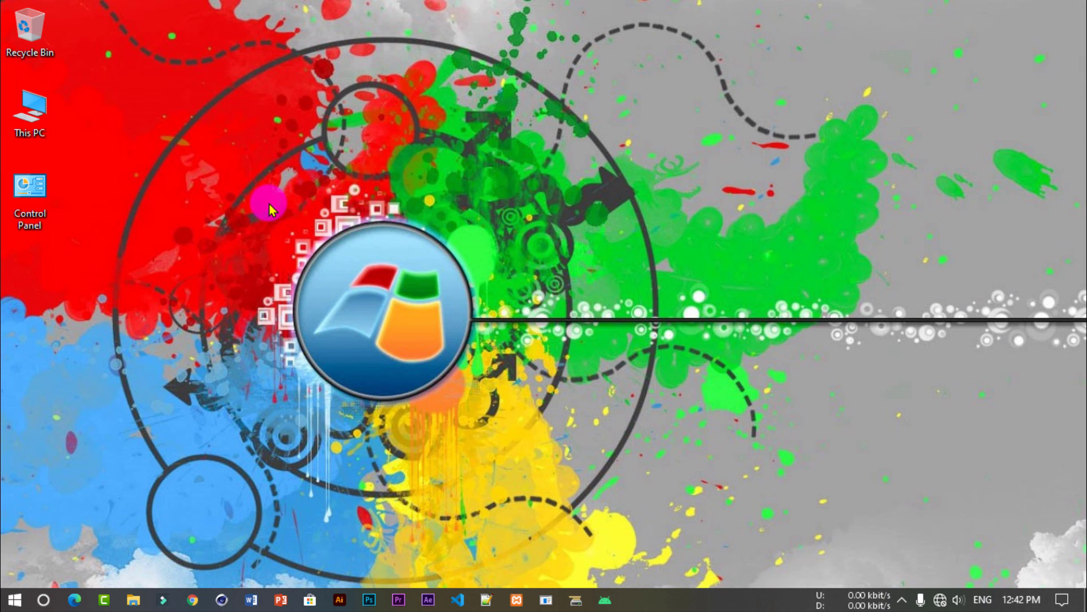
right_click(297, 156)
left_click(376, 203)
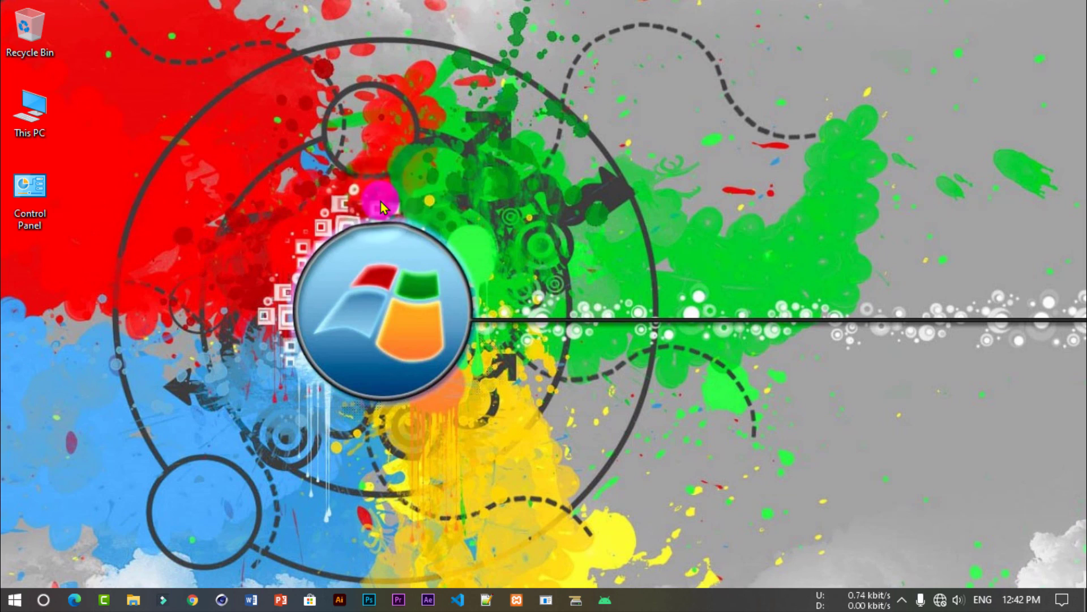